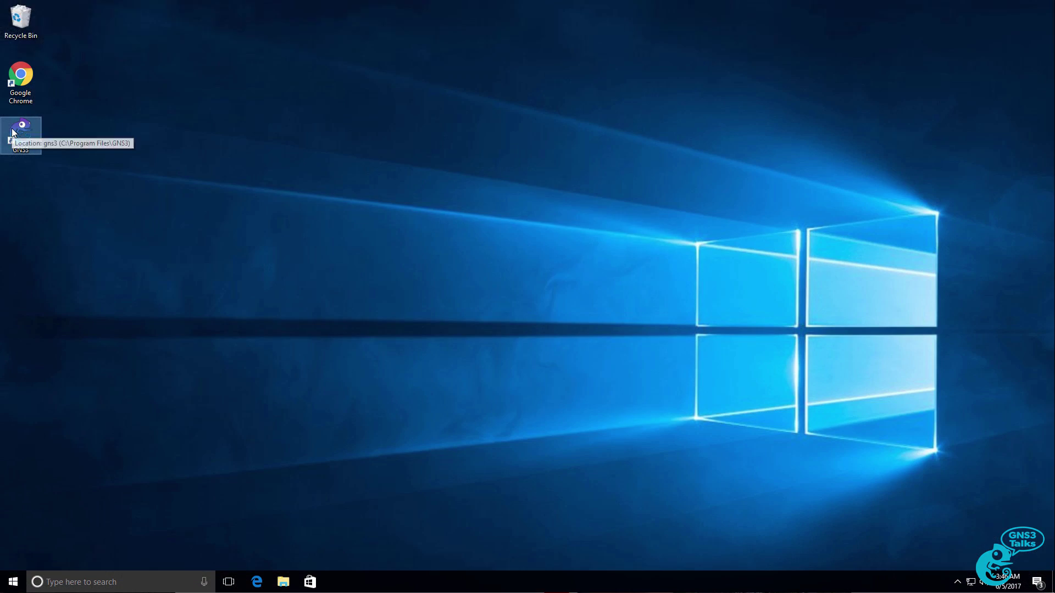
Step: Launch GNS3 from the desktop shortcut and cancel the Project dialog
double_click(15, 132)
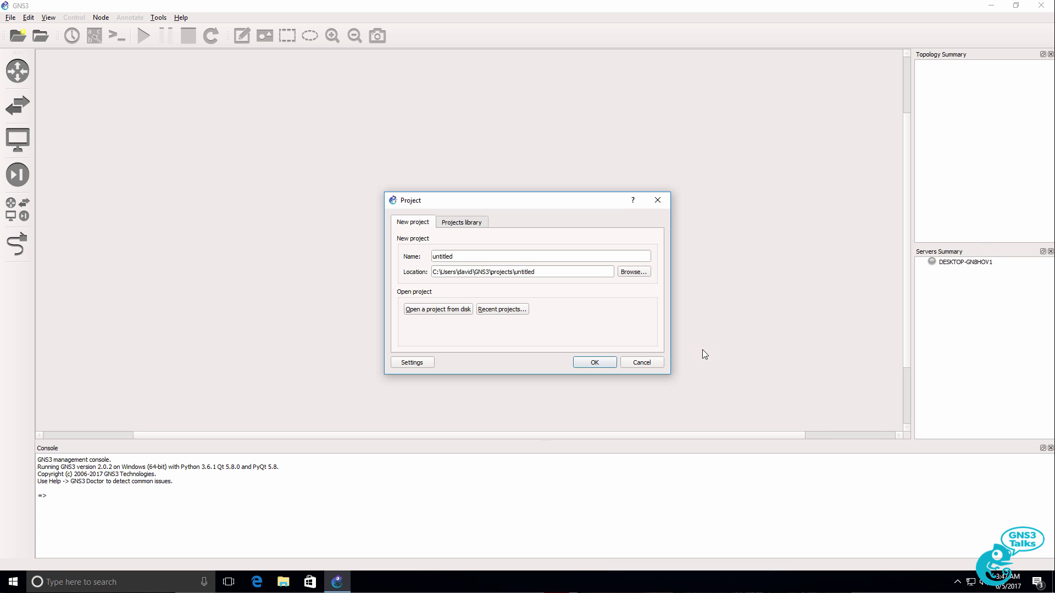
click(647, 365)
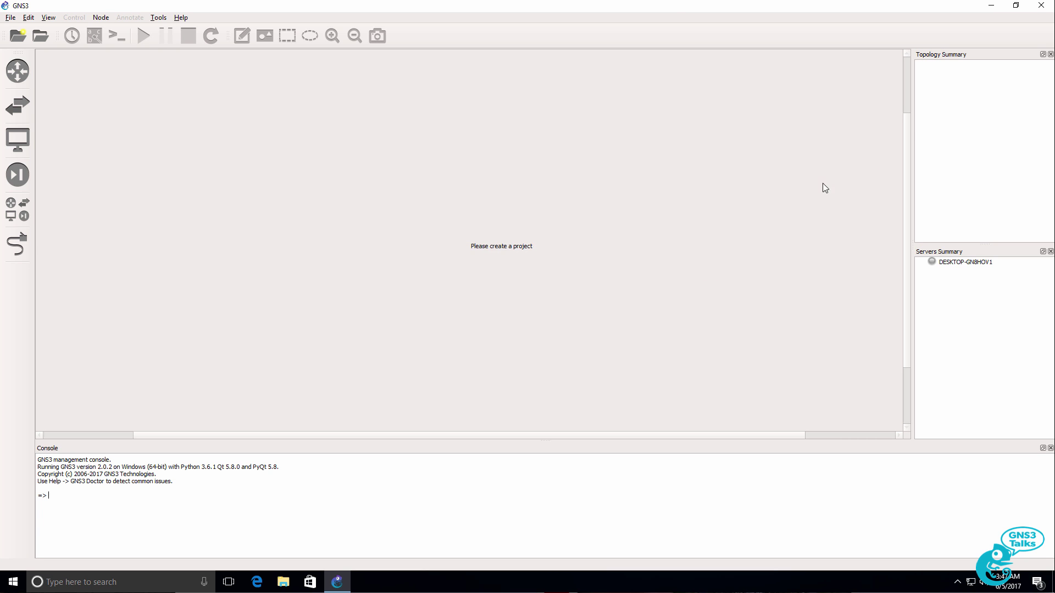
Step: Create a new blank project named my-first-gns3-project from the File menu
click(1016, 5)
click(267, 94)
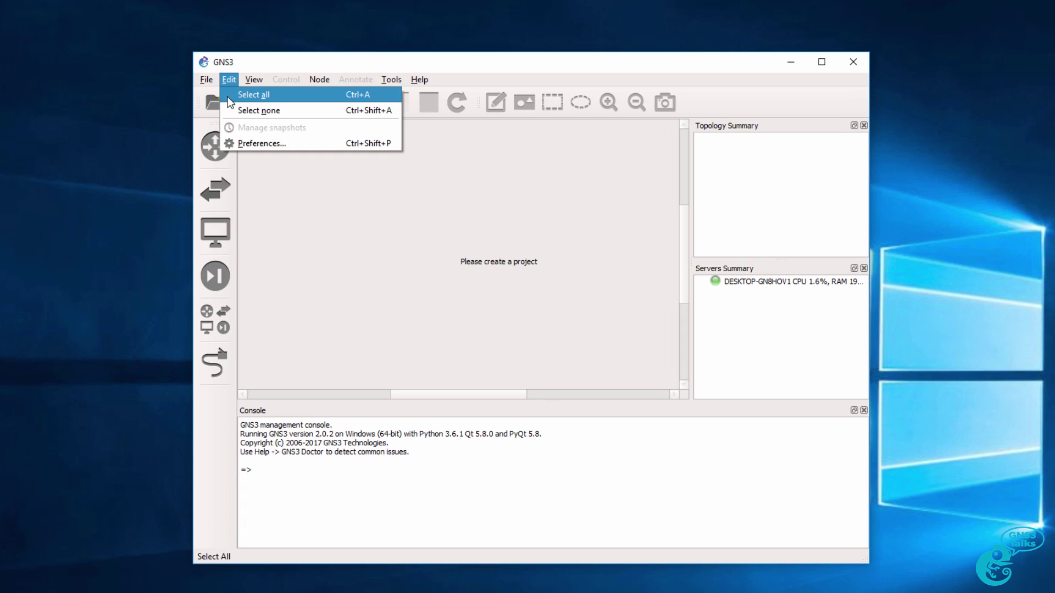
mouse_move(207, 82)
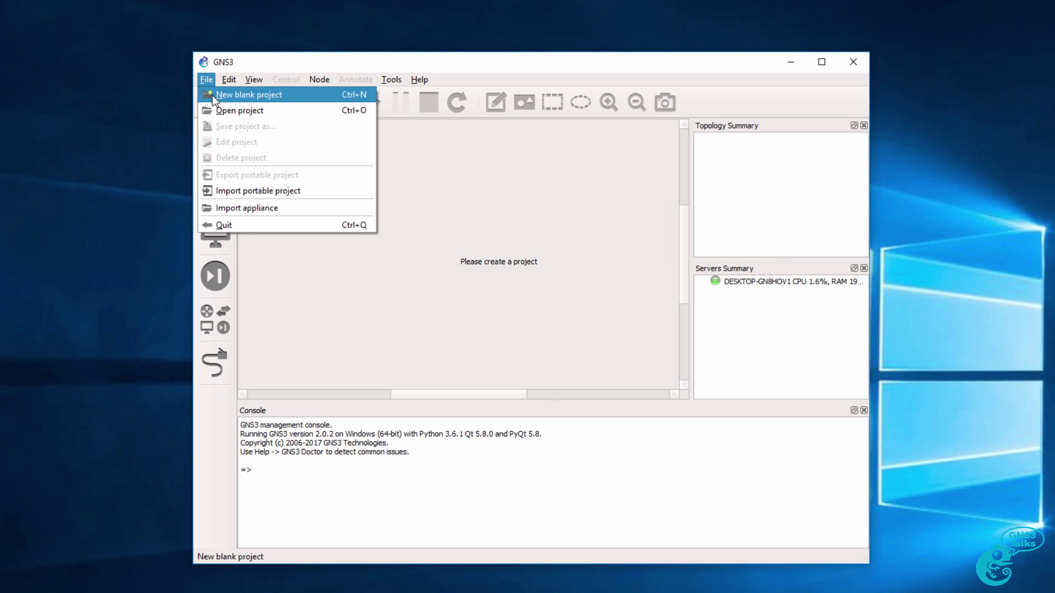
click(212, 95)
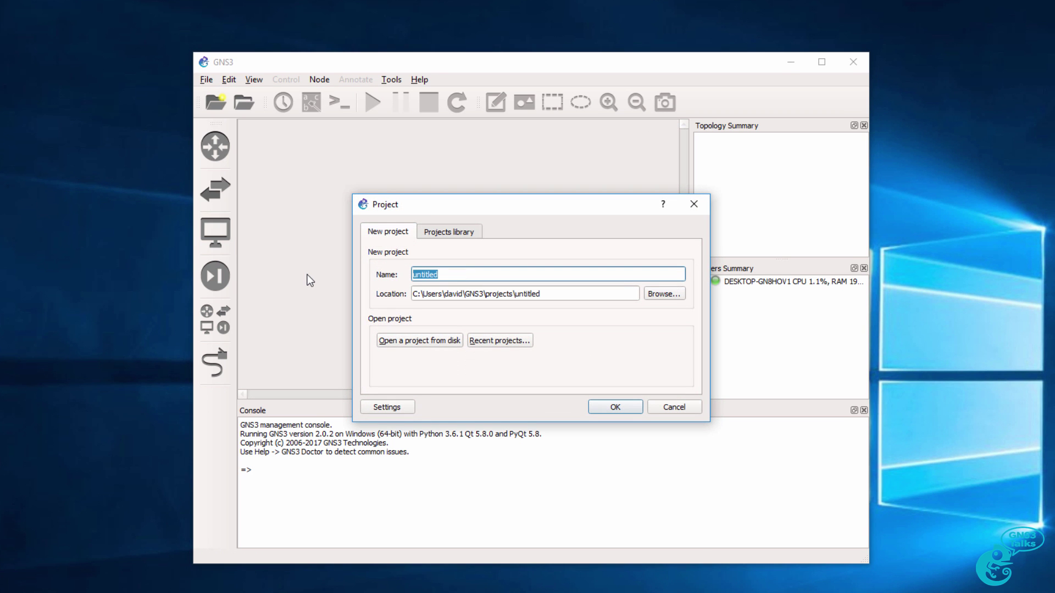
text(my-first-gns3-project)
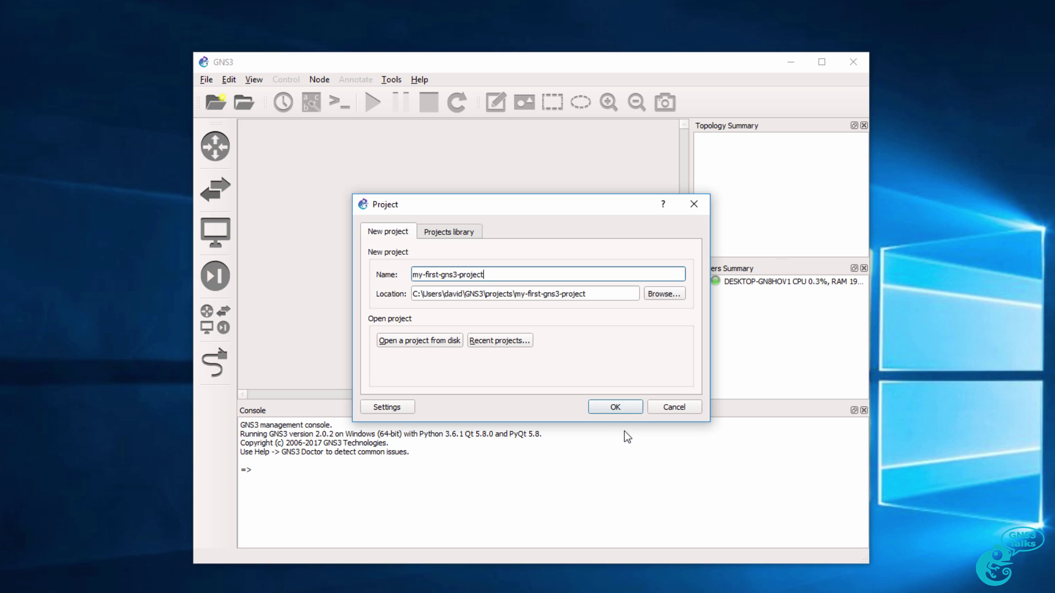
click(615, 407)
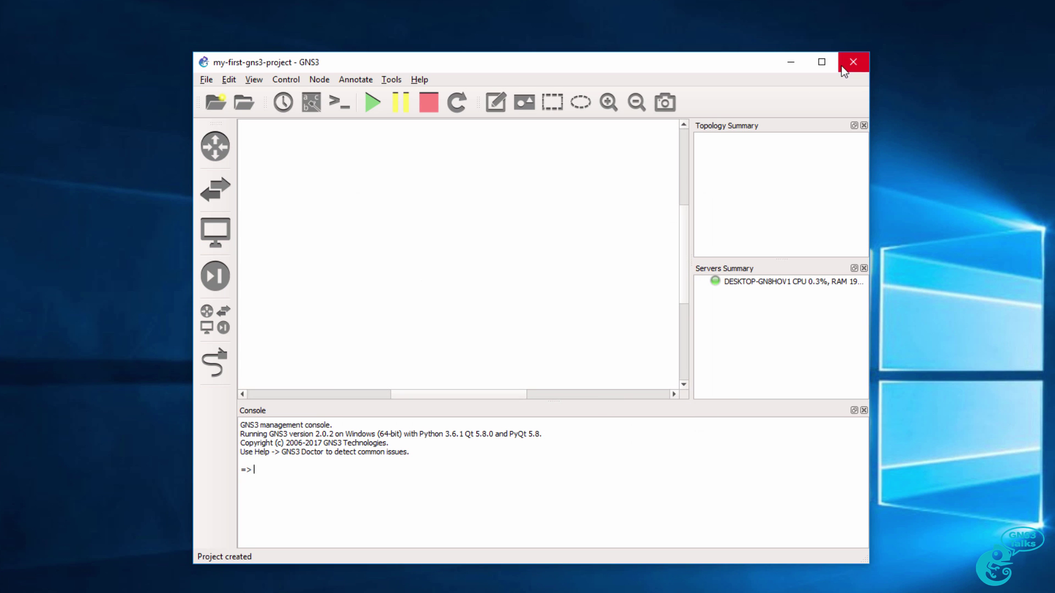
Step: Maximize the window and browse routers, switches, end devices, security devices, then all devices
click(822, 62)
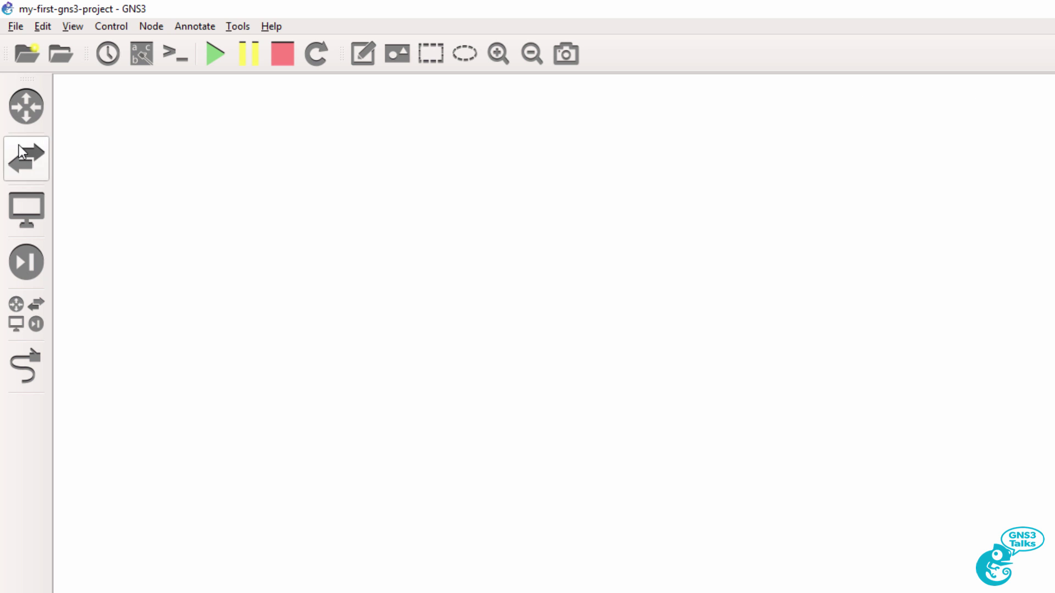
click(22, 113)
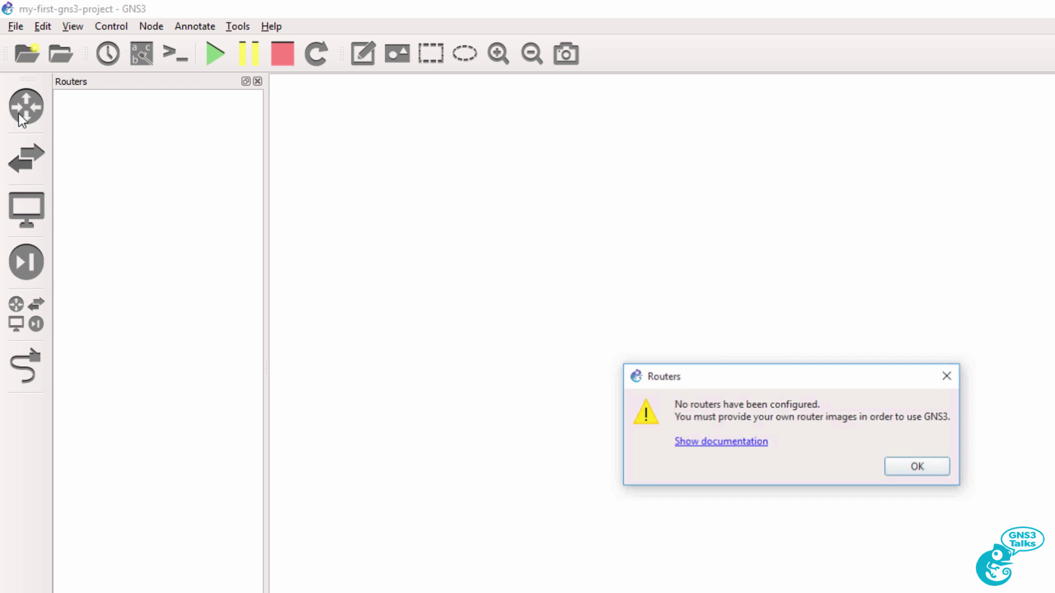
click(915, 471)
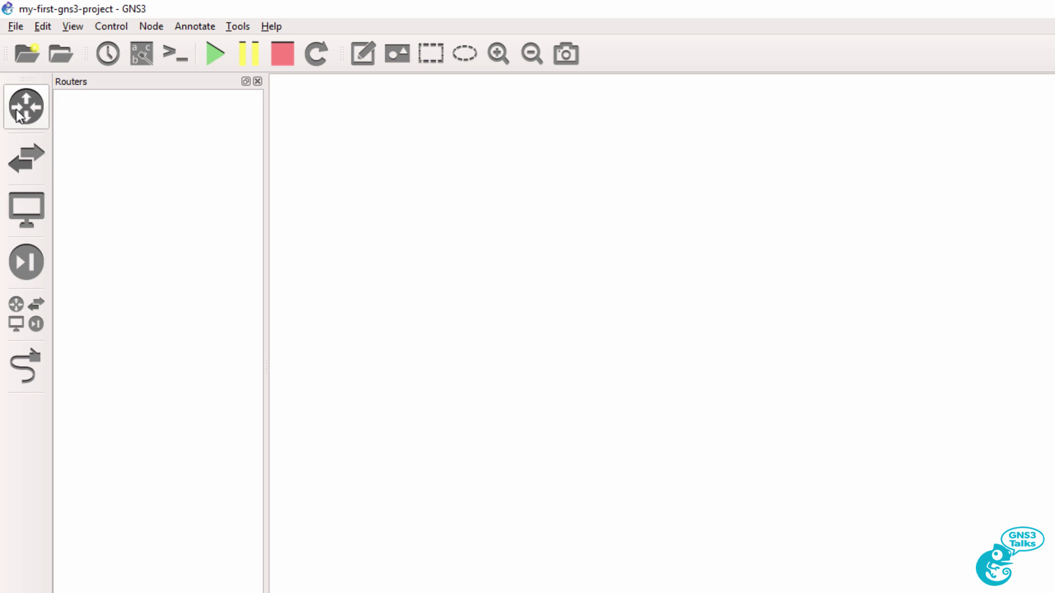
click(22, 155)
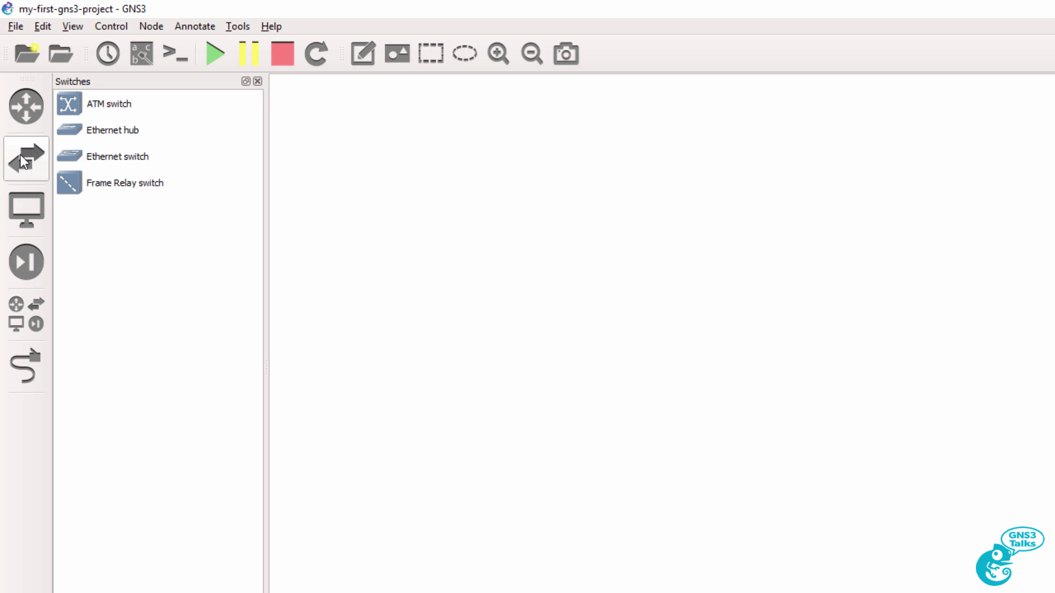
click(25, 206)
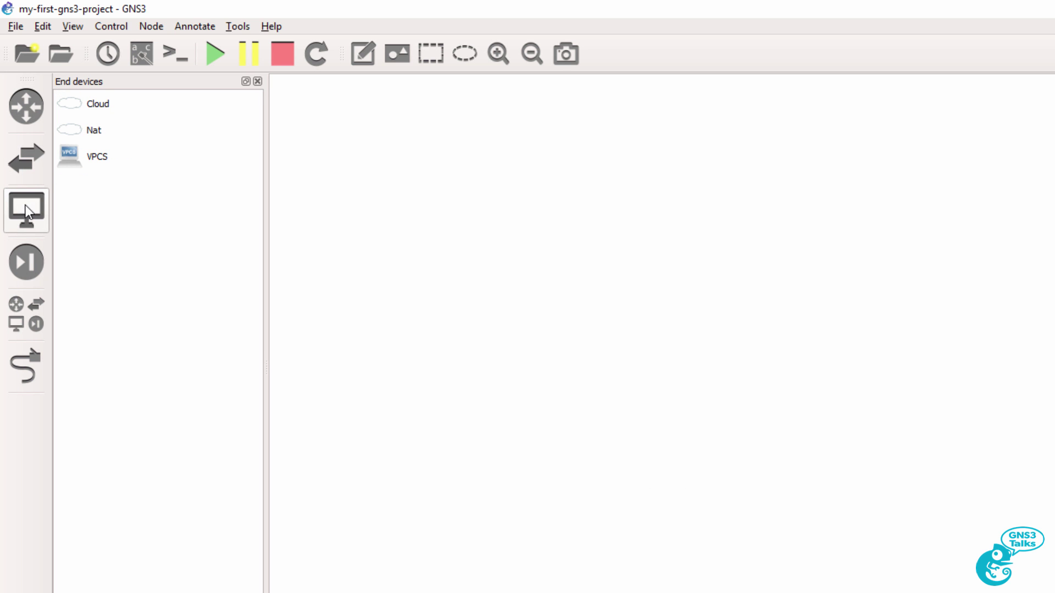
click(28, 260)
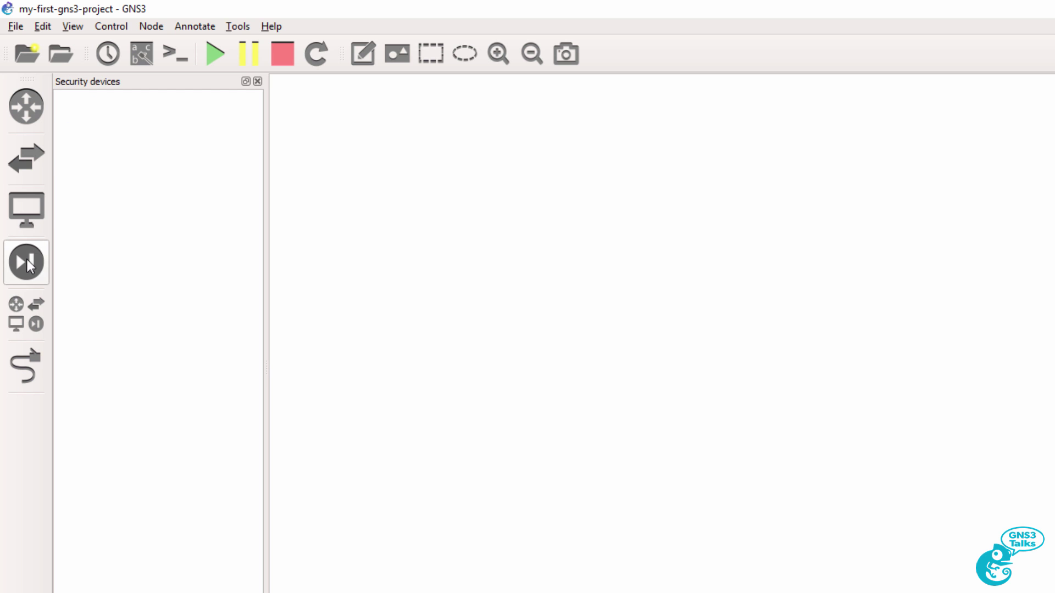
click(35, 321)
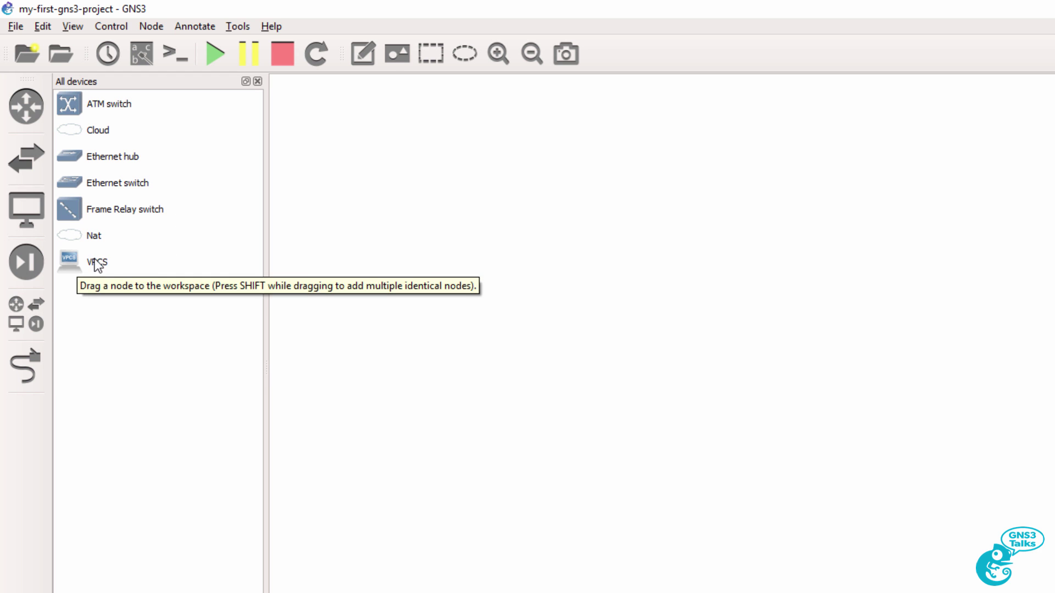
Step: Place two VPCS nodes, PC1 and PC2, with Ethernet hub Hub1 between them
drag(95, 260, 227, 269)
drag(80, 263, 309, 259)
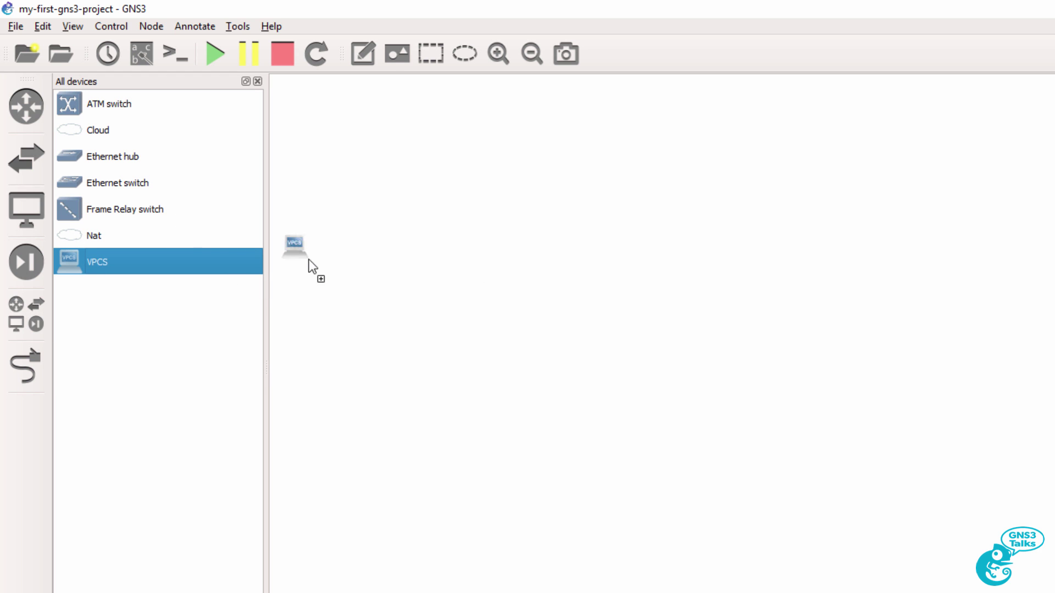
drag(482, 228, 483, 228)
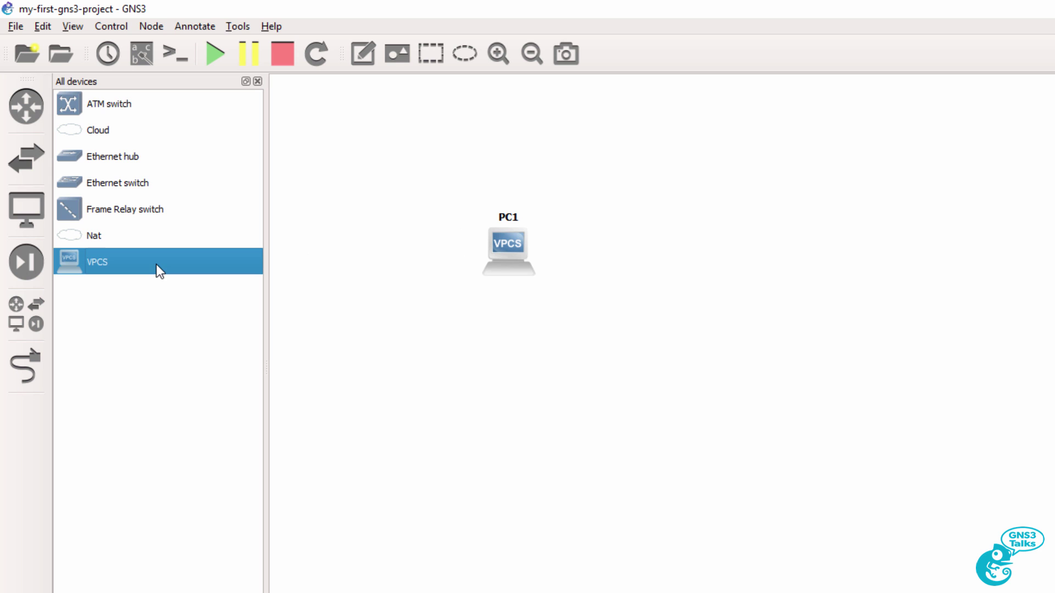
drag(885, 258, 885, 258)
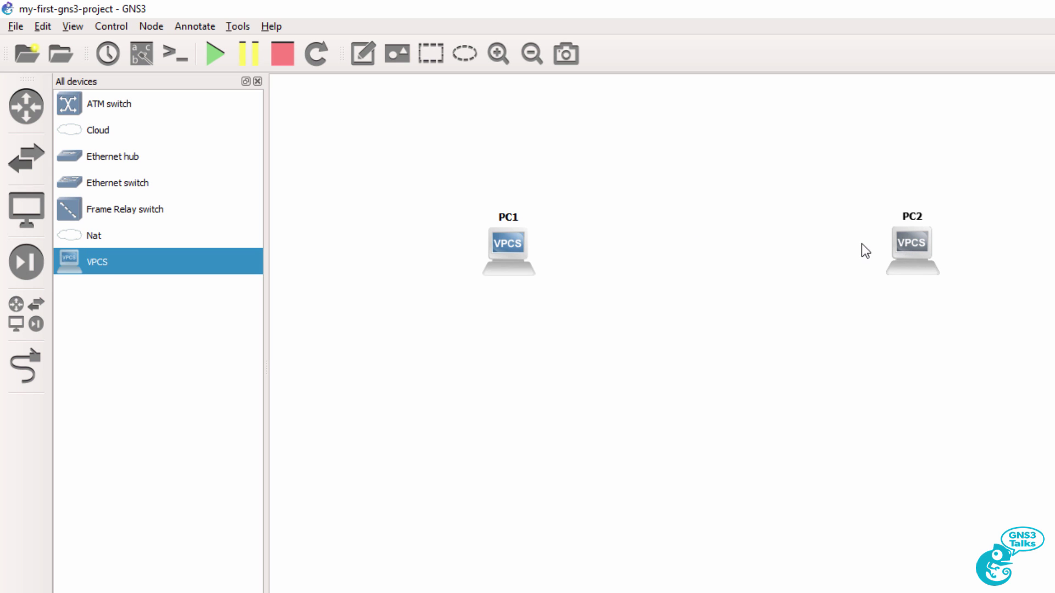
click(113, 159)
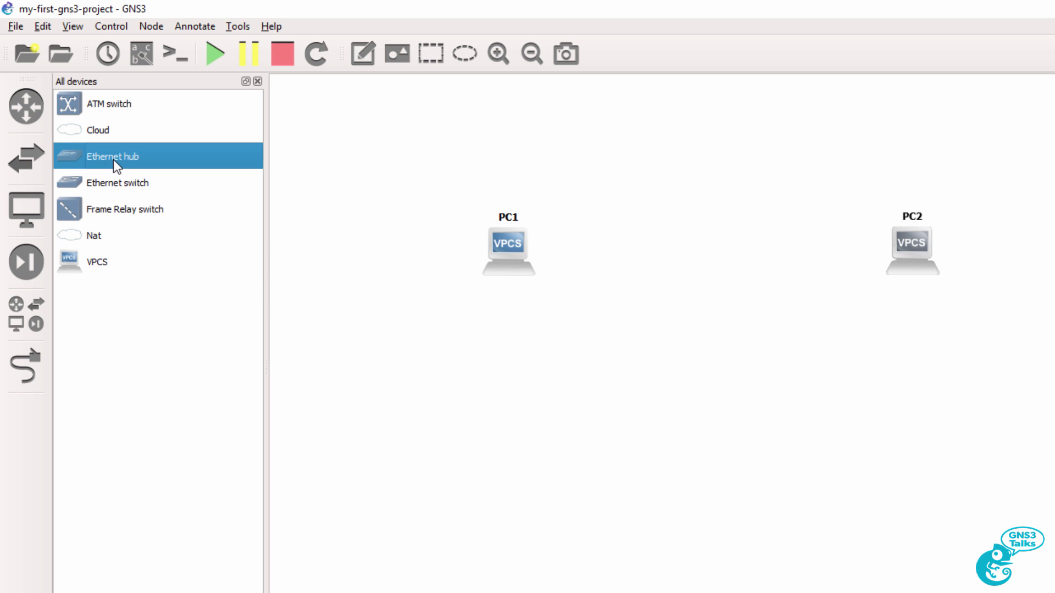
drag(113, 160, 698, 242)
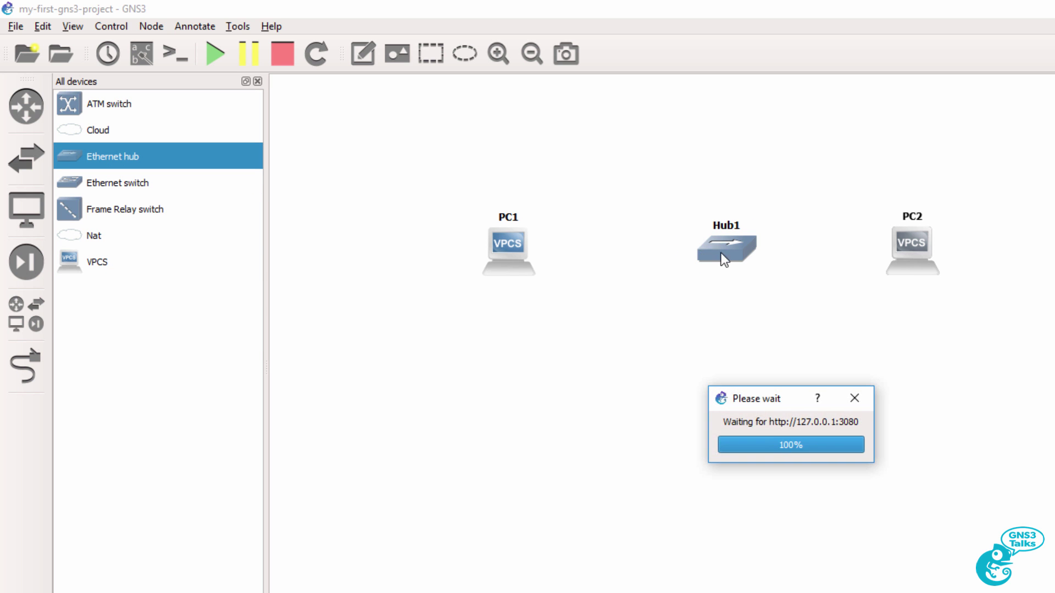
Step: Hide the device panel, zoom in, and move PC1, Hub1 and PC2 higher on the workspace
click(257, 82)
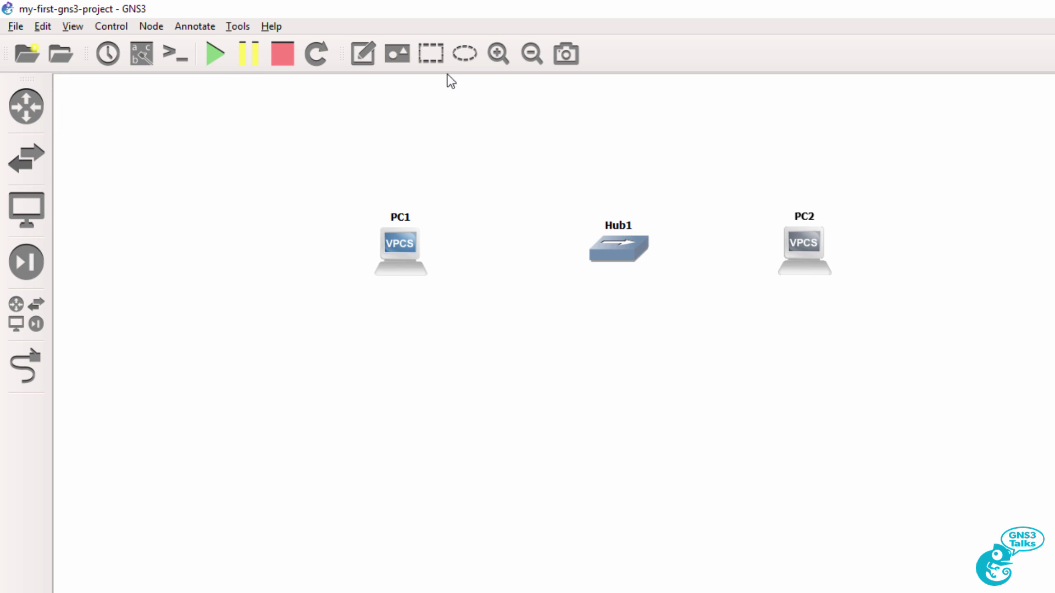
click(507, 54)
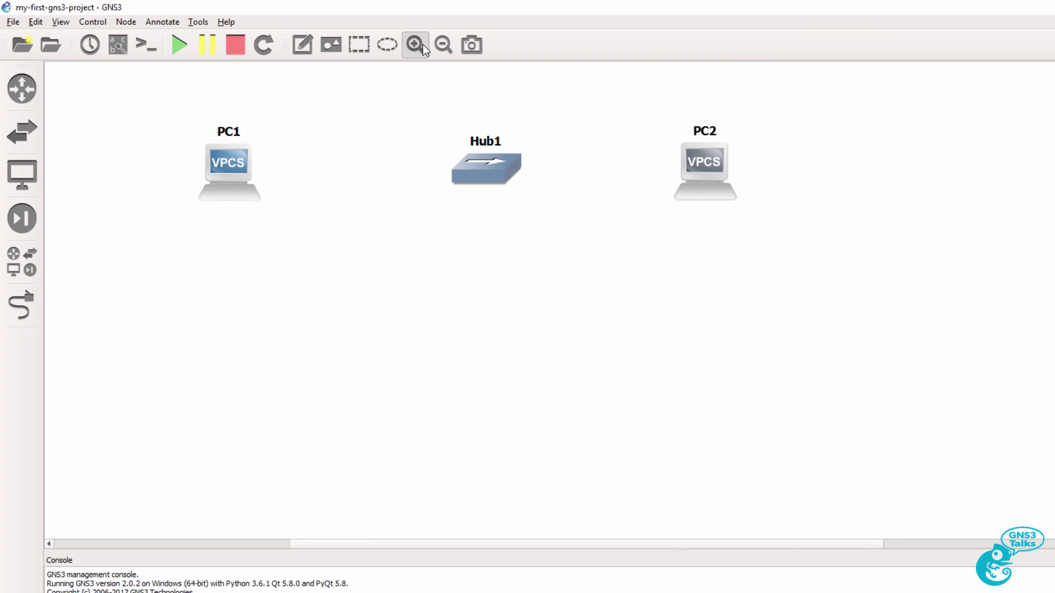
click(483, 51)
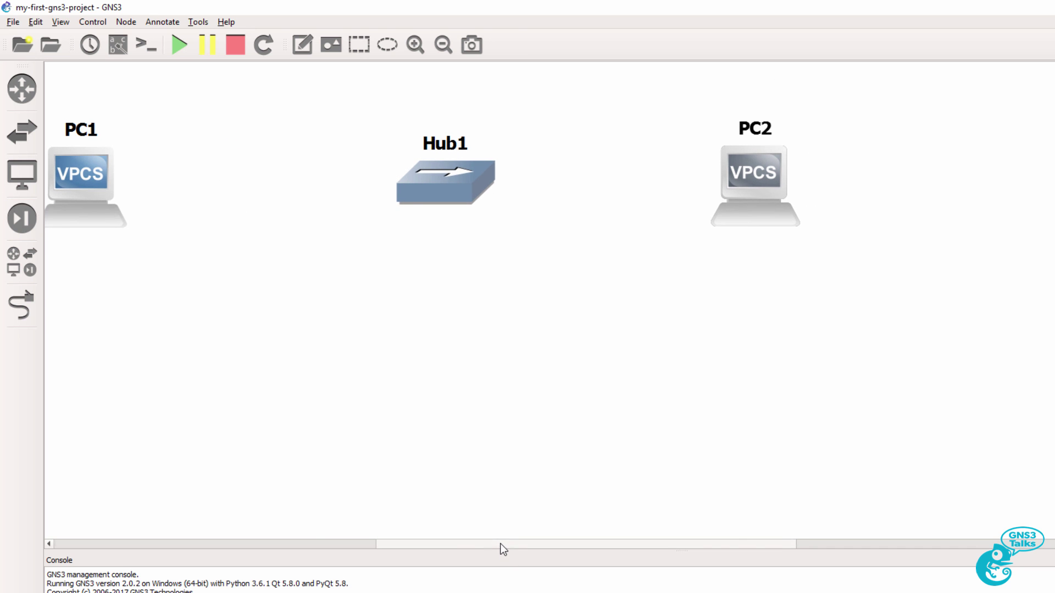
drag(499, 543, 460, 543)
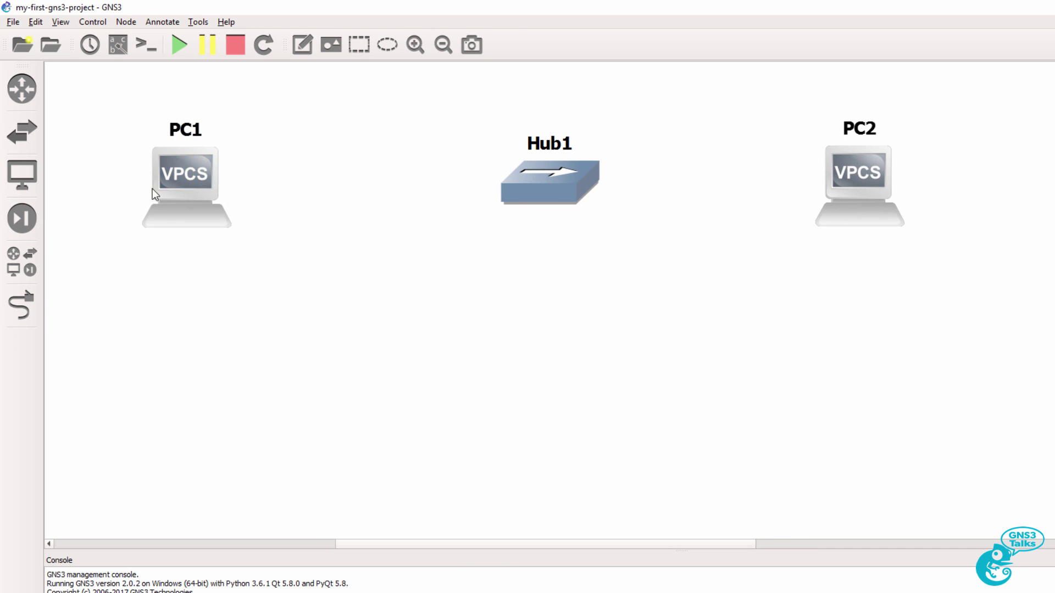
drag(152, 189, 174, 144)
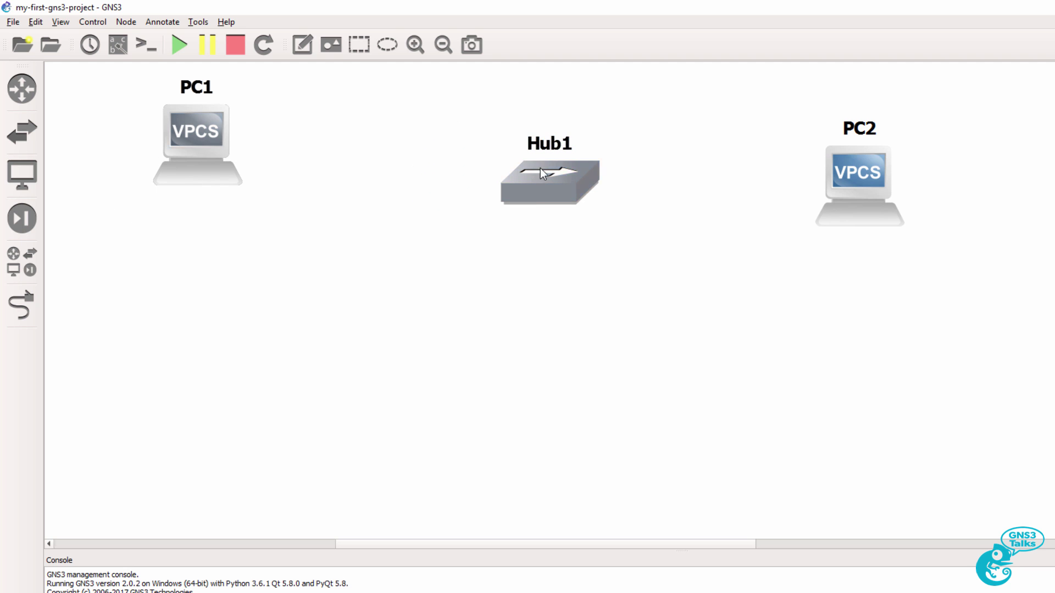
drag(539, 168, 493, 133)
drag(868, 165, 804, 136)
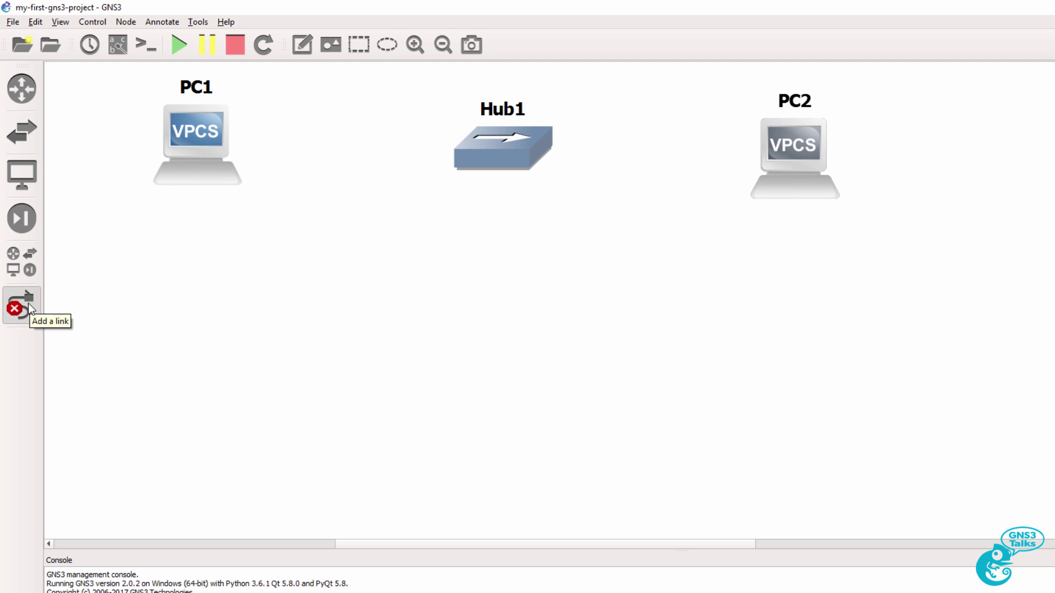
Step: Link PC1's Ethernet0 to Hub1's Ethernet0
click(28, 303)
click(208, 141)
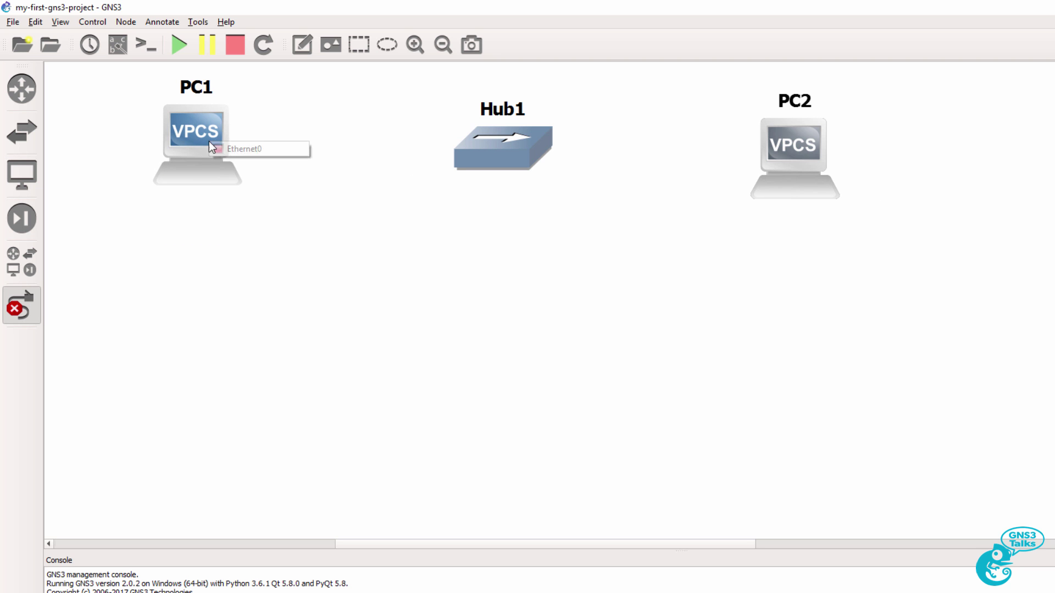
click(239, 147)
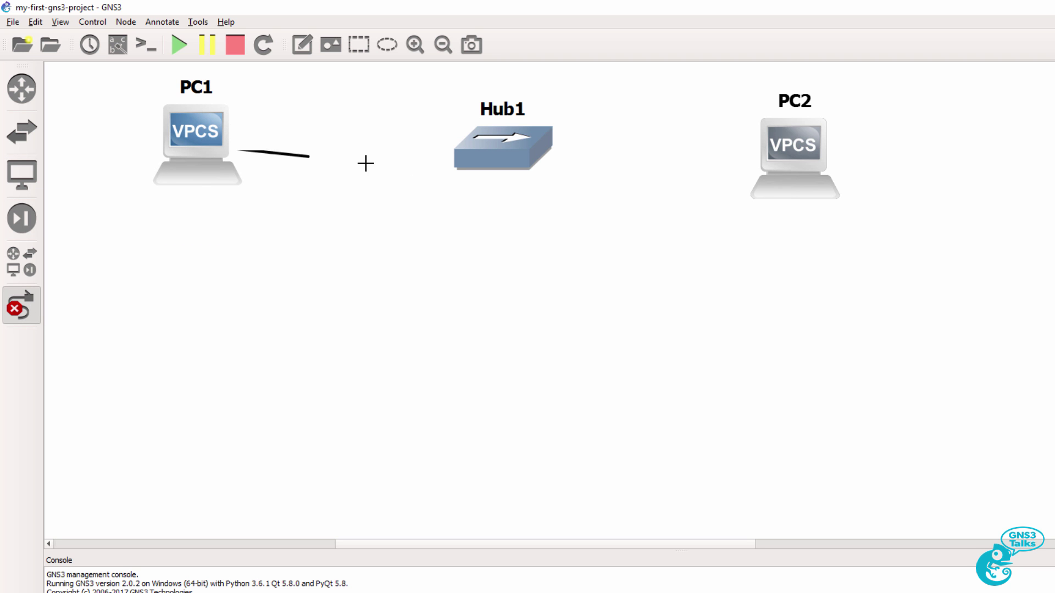
click(486, 143)
click(513, 150)
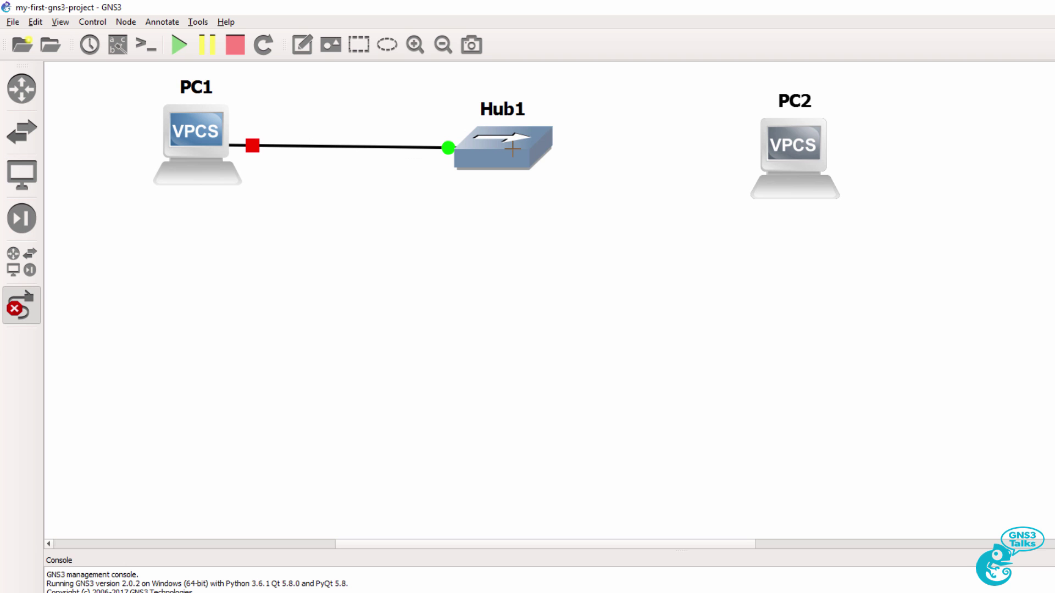
Step: Link Hub1's Ethernet1 to PC2's Ethernet0 and turn off the link tool
click(517, 148)
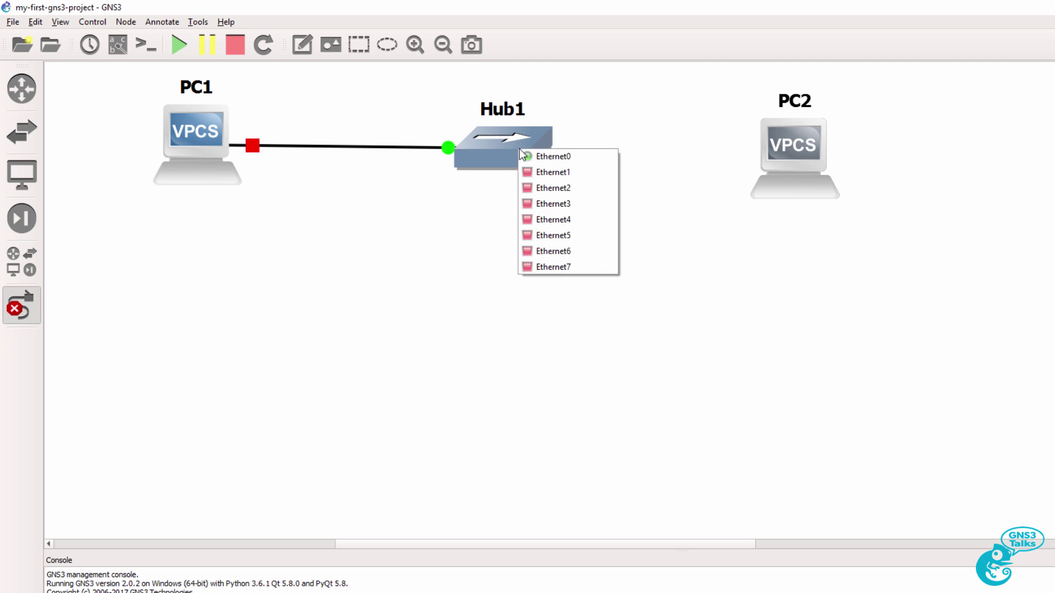
click(543, 173)
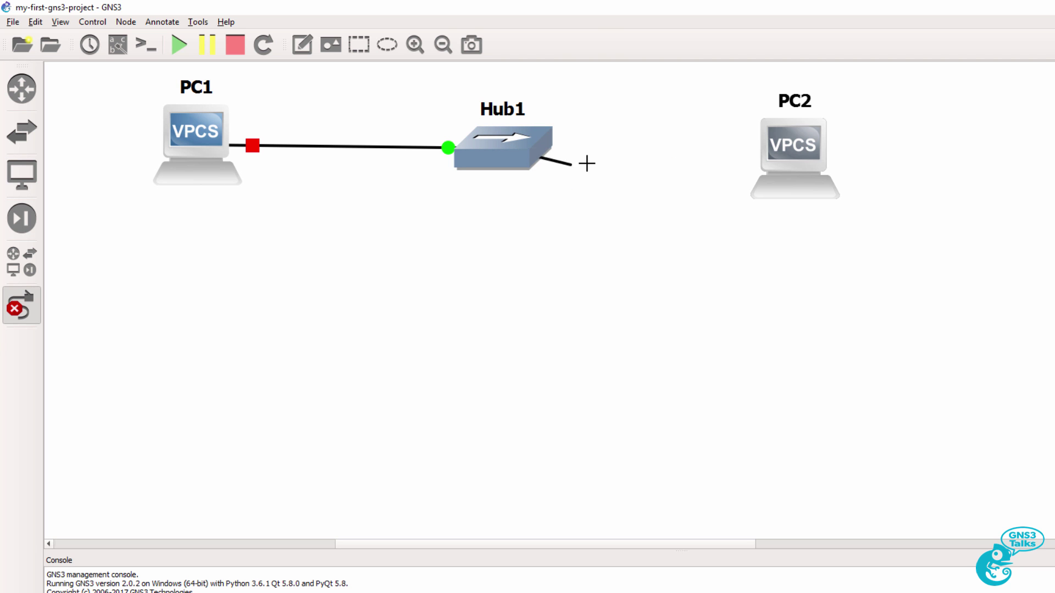
click(824, 154)
click(827, 158)
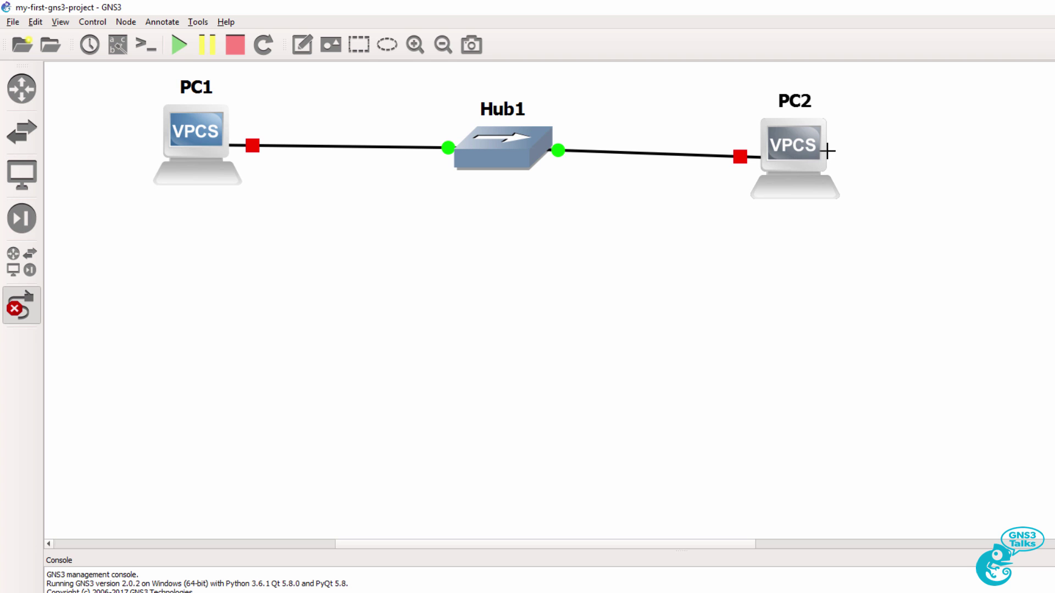
click(34, 307)
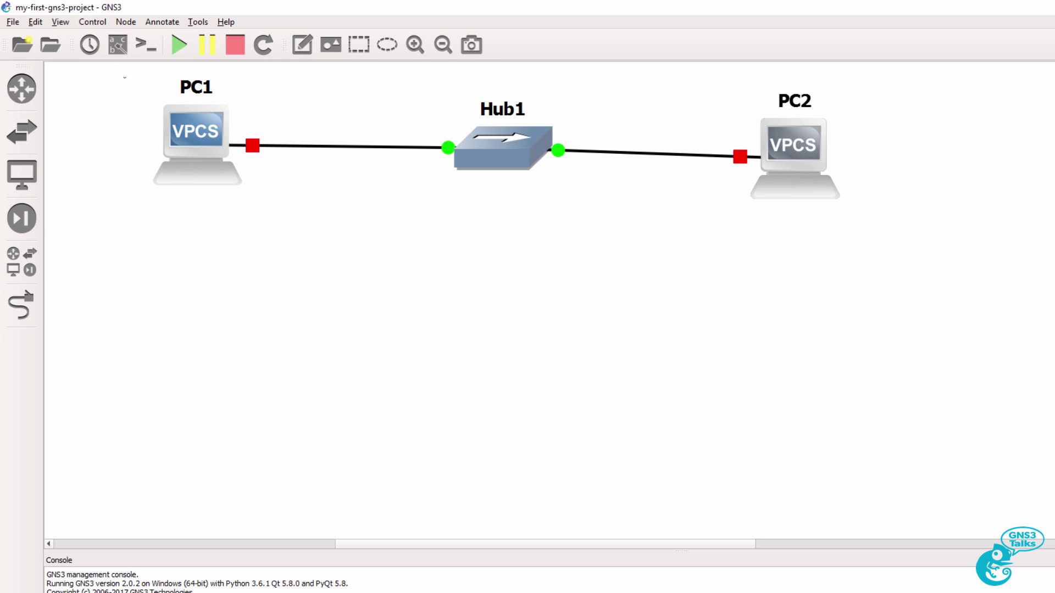
Step: Show interface labels, level PC1, Hub1 and PC2 in a row, and move Hub1's e0 label left
click(118, 44)
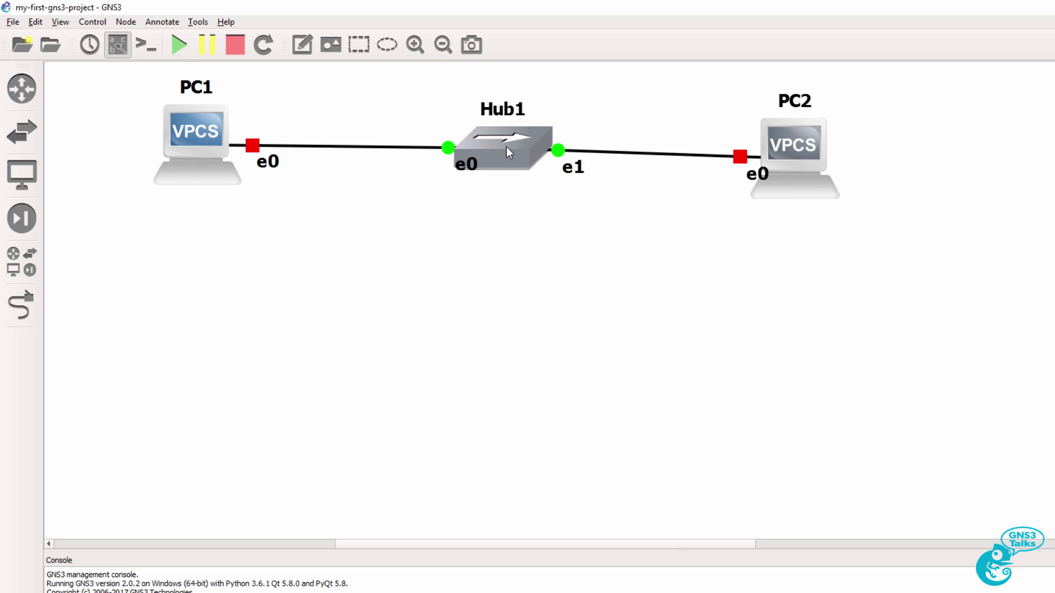
drag(506, 147, 495, 144)
drag(807, 144, 736, 165)
drag(464, 162, 436, 165)
drag(180, 151, 180, 153)
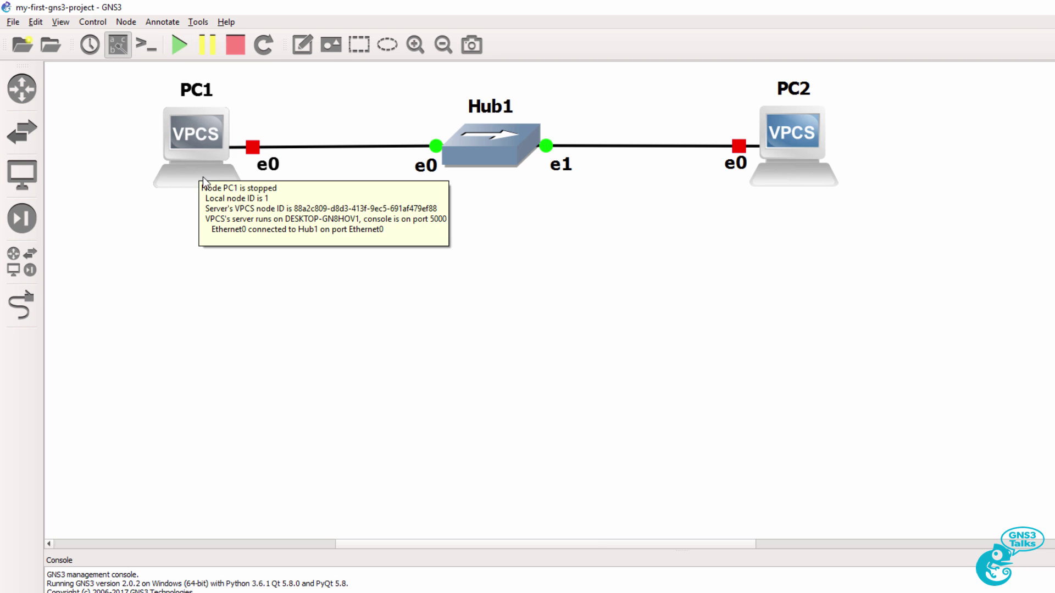
Step: Start all nodes, open consoles for every node, and move PC2's console to the lower right
click(176, 51)
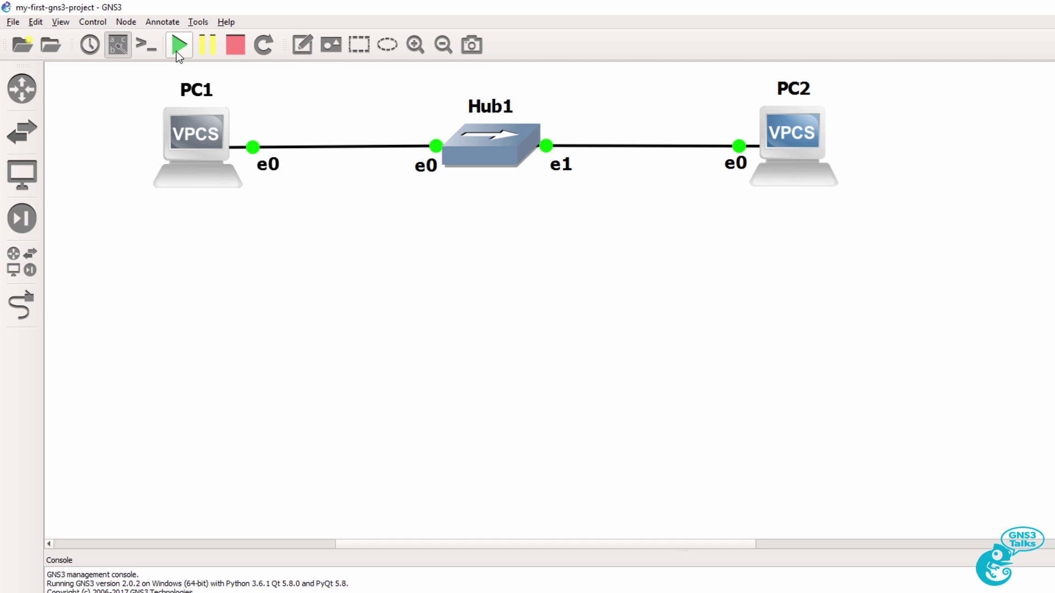
click(145, 49)
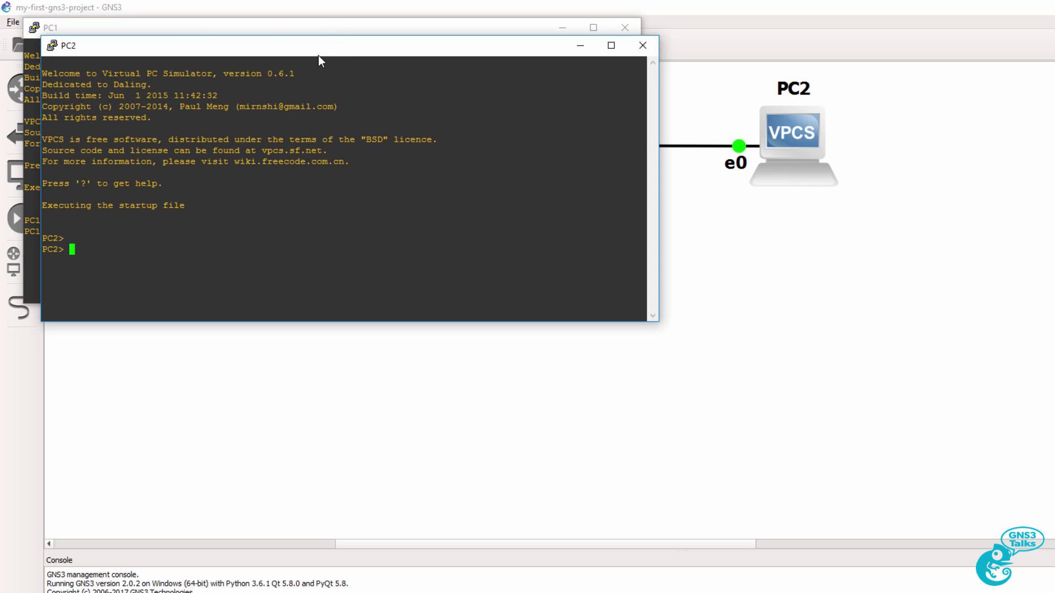
drag(318, 55, 922, 223)
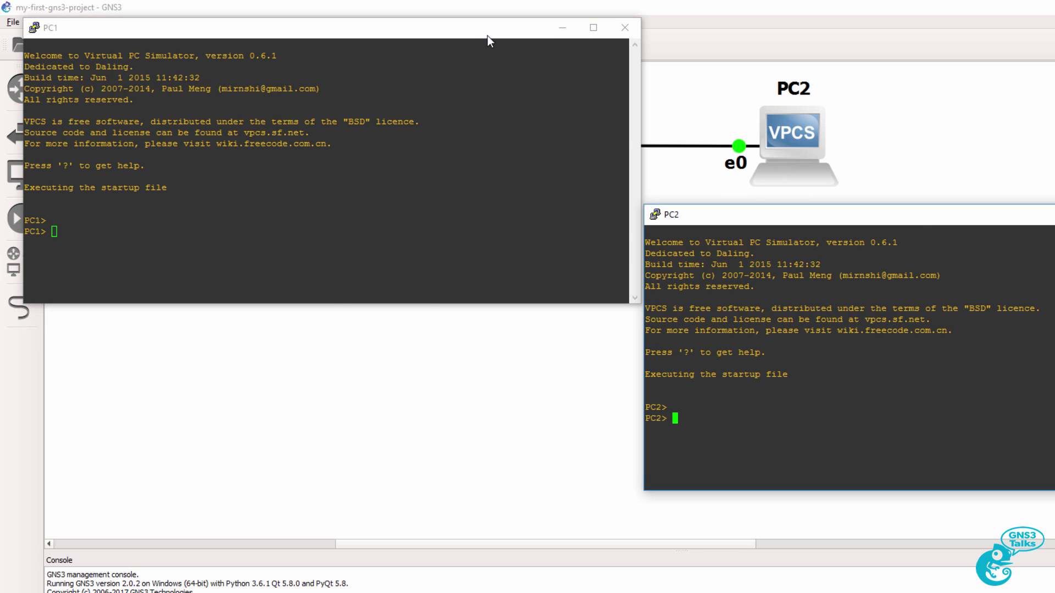
Step: Set the PC1 console font to bold 18-point Courier New
drag(487, 35, 482, 210)
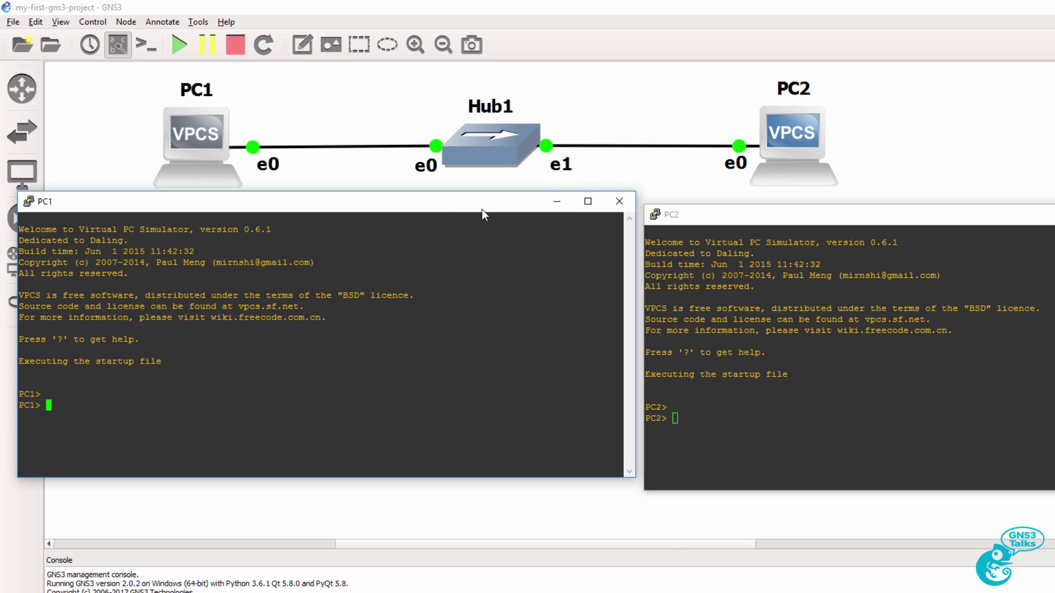
right_click(456, 202)
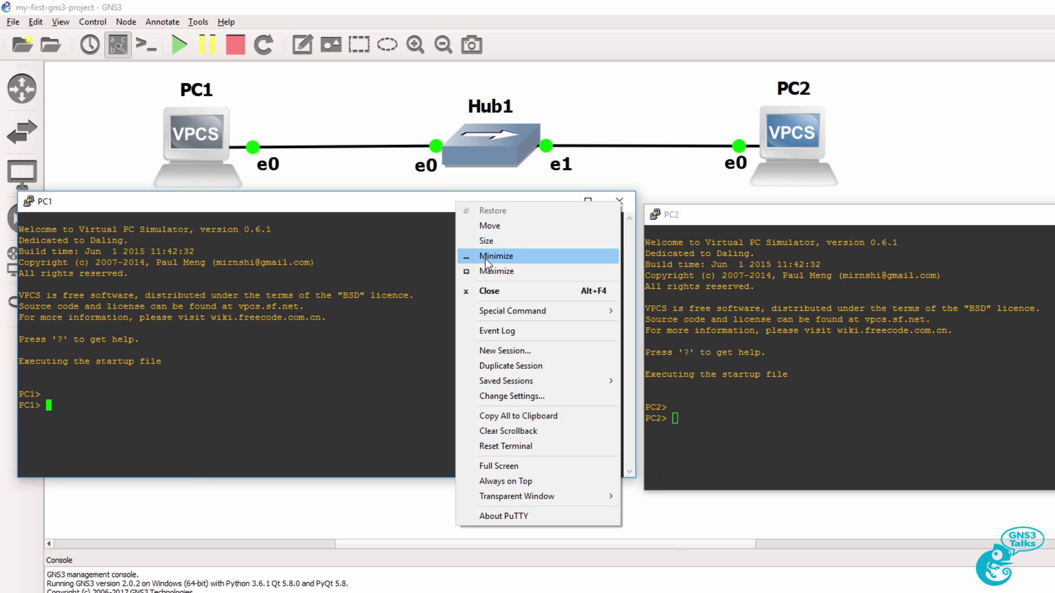
click(422, 205)
right_click(422, 204)
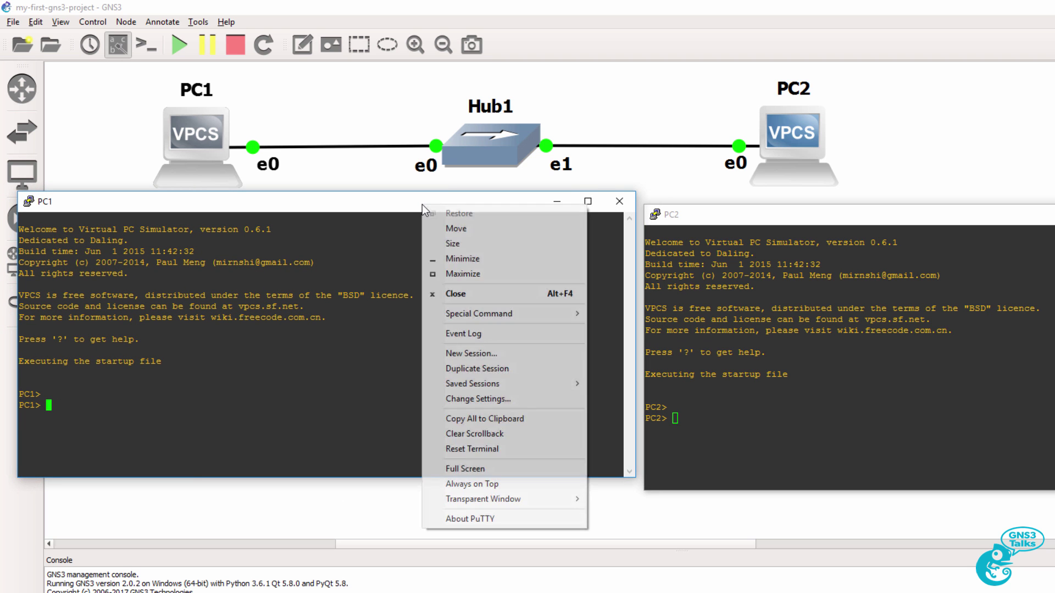
click(512, 397)
click(558, 335)
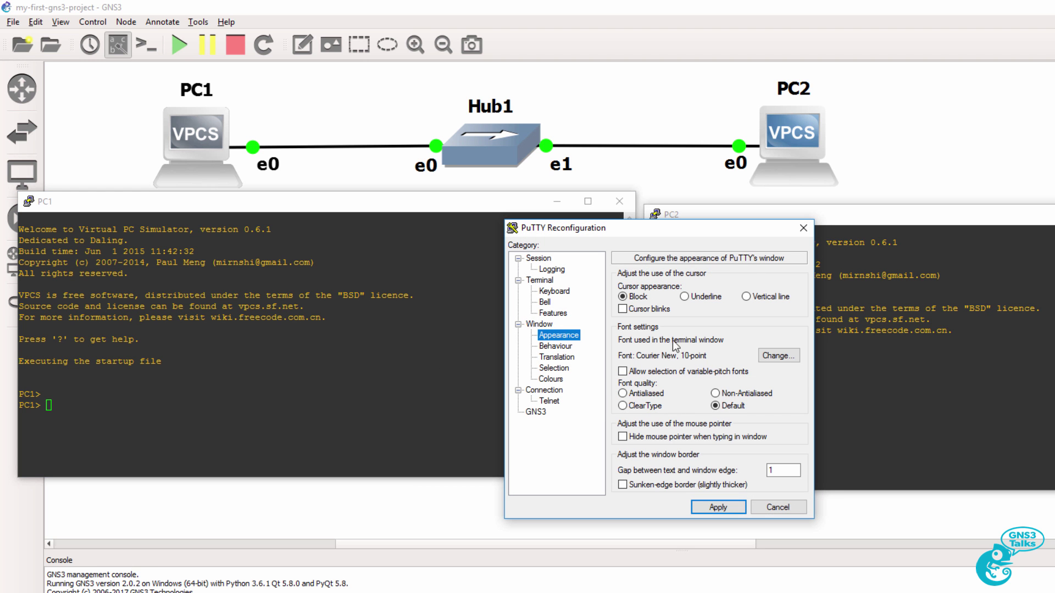
click(779, 358)
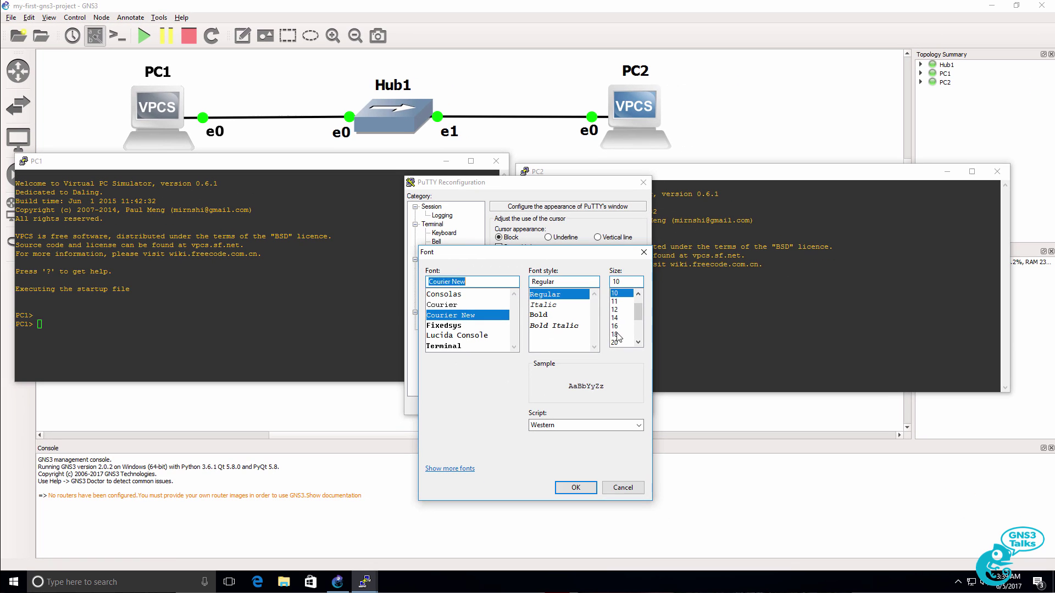
click(780, 417)
click(699, 396)
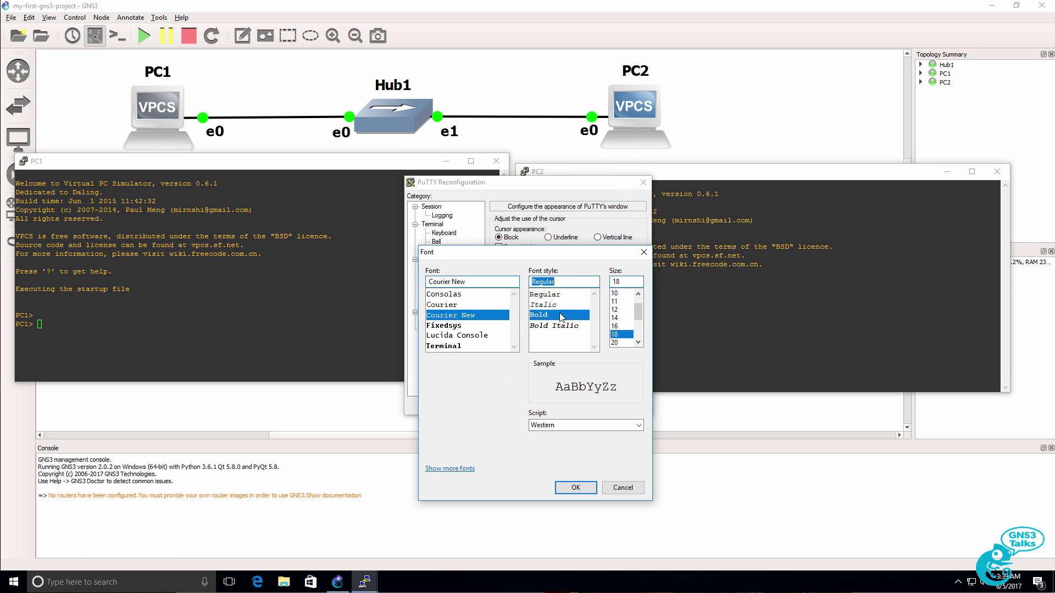
click(575, 488)
click(574, 406)
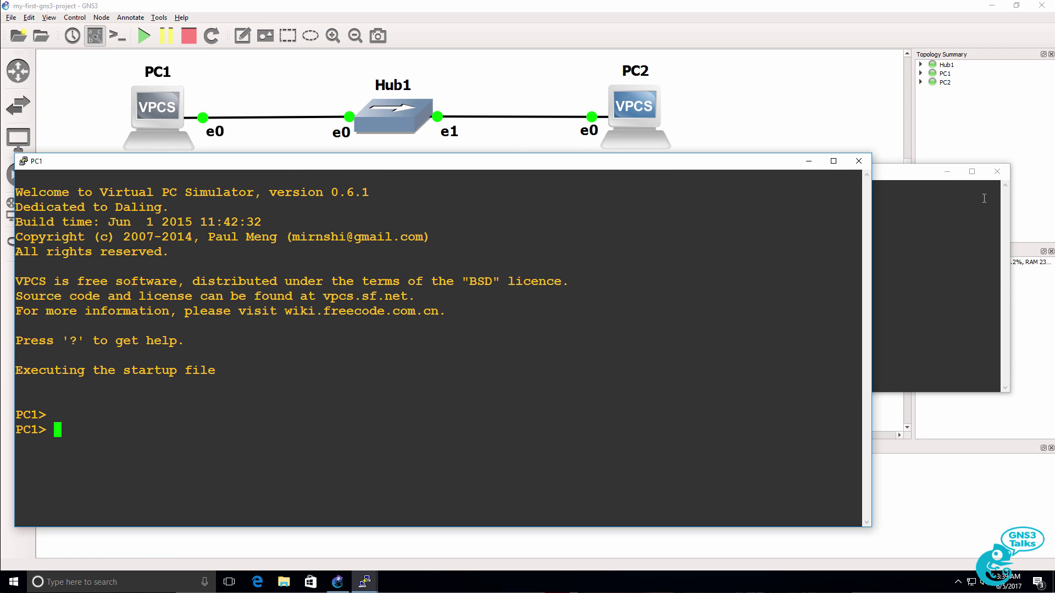
Step: Set the PC2 console font to bold 18-point and move that console left
click(907, 172)
right_click(906, 173)
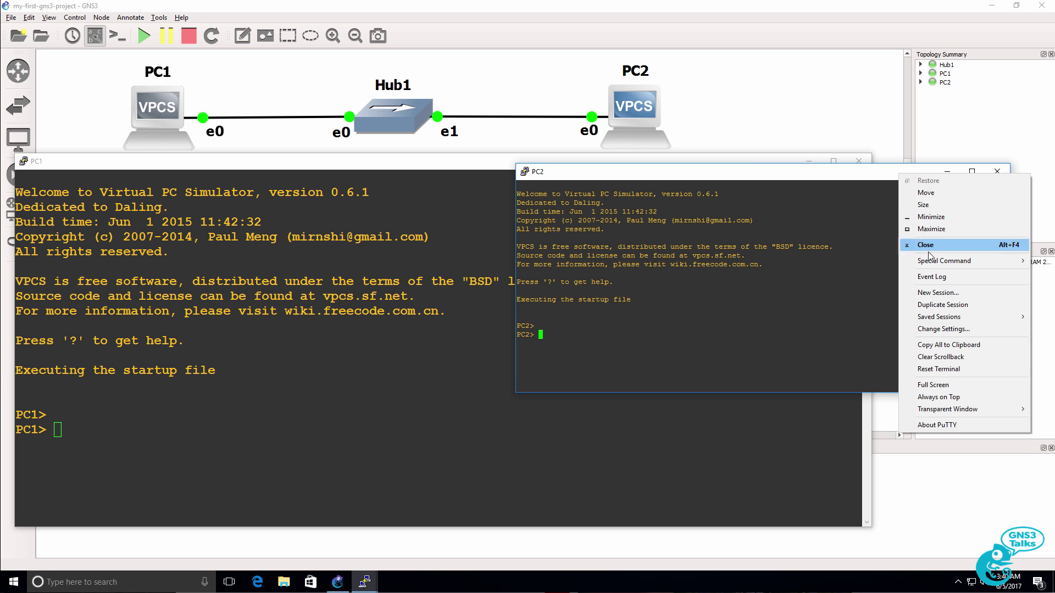
click(944, 329)
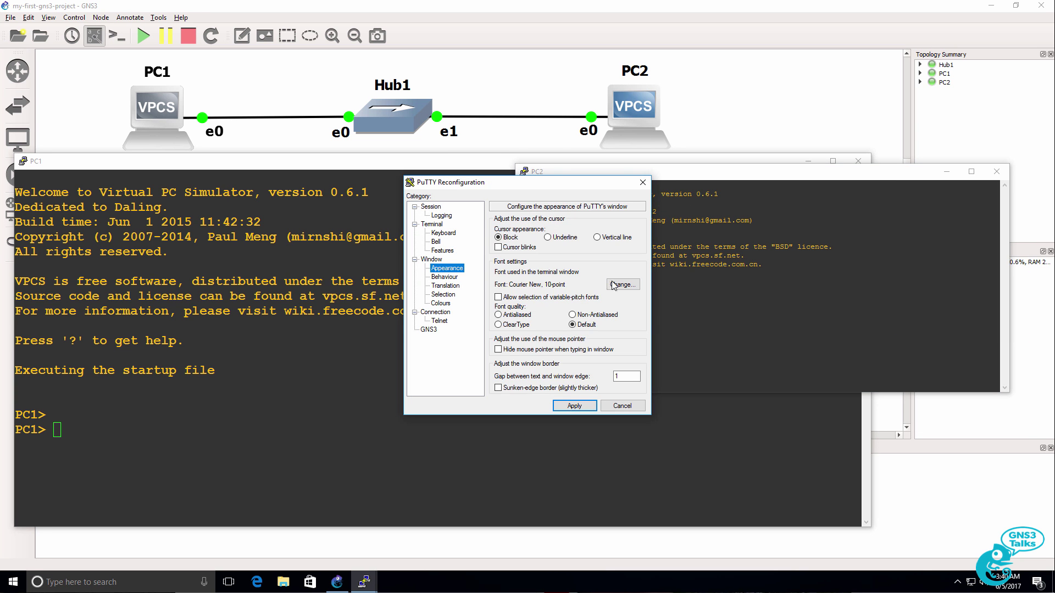
click(613, 284)
click(619, 335)
click(559, 319)
click(574, 491)
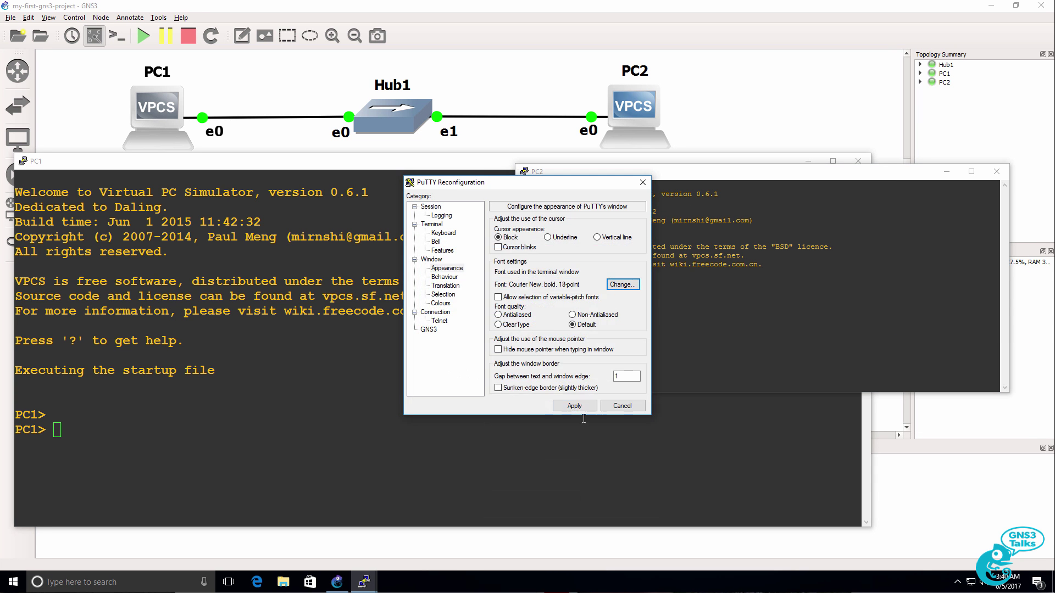
click(574, 406)
drag(634, 179, 377, 178)
Step: Assign PC1 the address 10.1.1.1 with mask 255.255.255.0
click(110, 191)
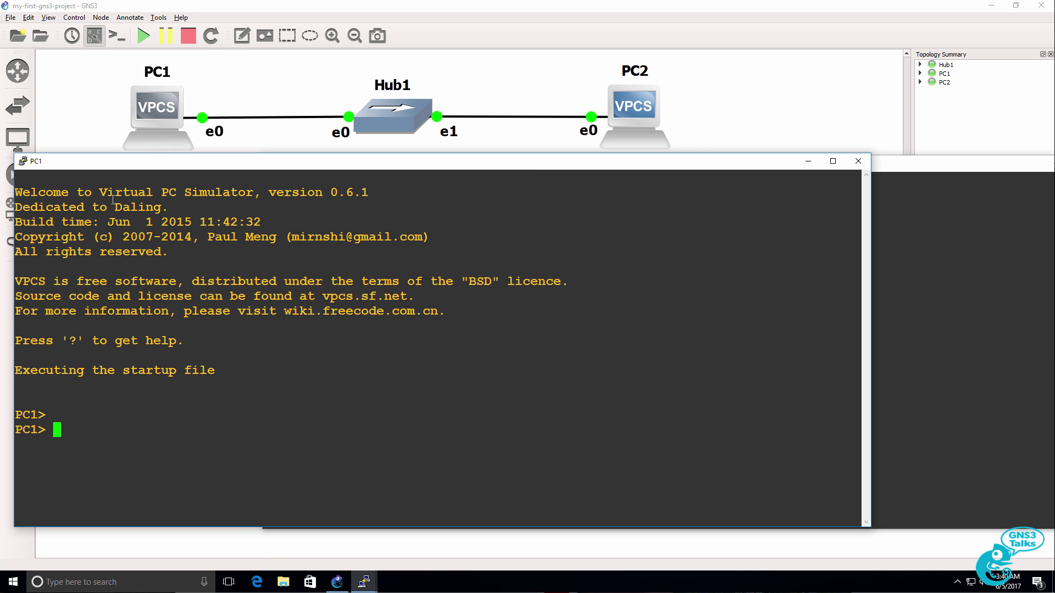
text(ip 10.1.1.1 255.255.255.25)
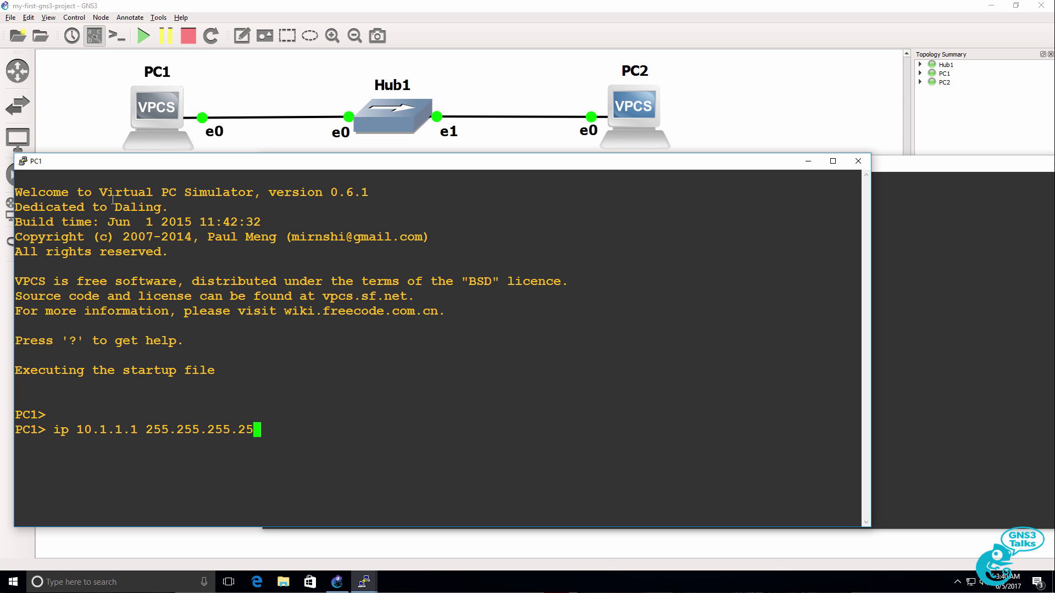
key(BackSpace)
key(BackSpace)
text(0)
key(Return)
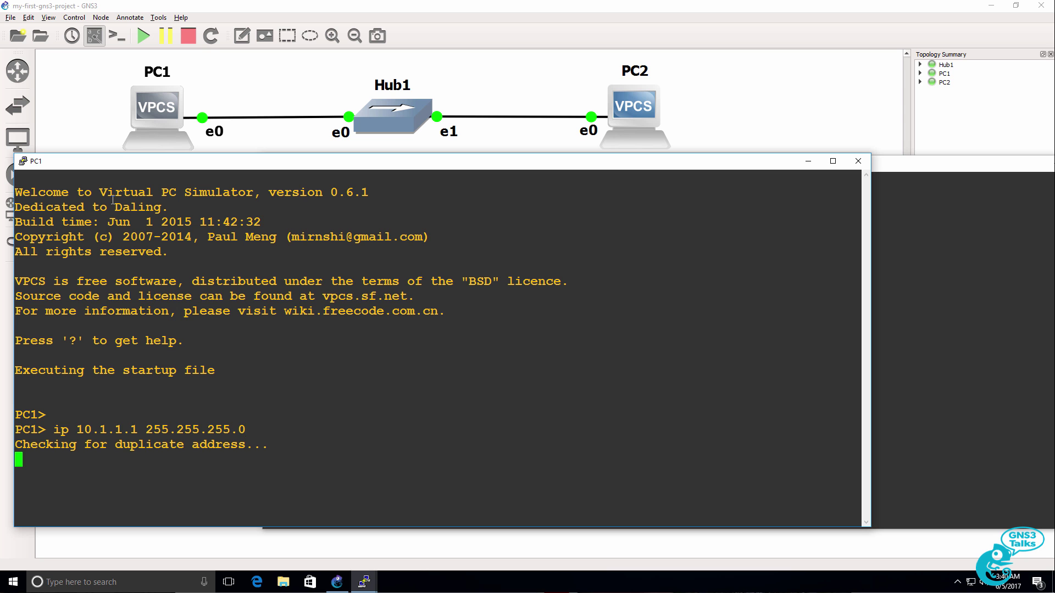
Step: Assign PC2 the address 10.1.1.2 with mask 255.255.255.0
click(944, 266)
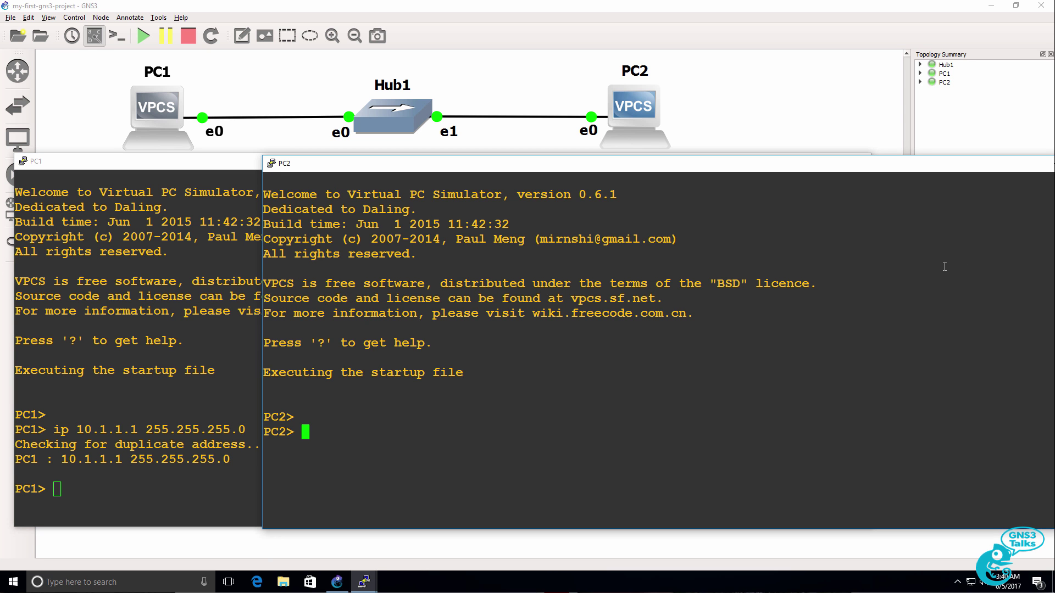
text(ip 10.1.1.2 25)
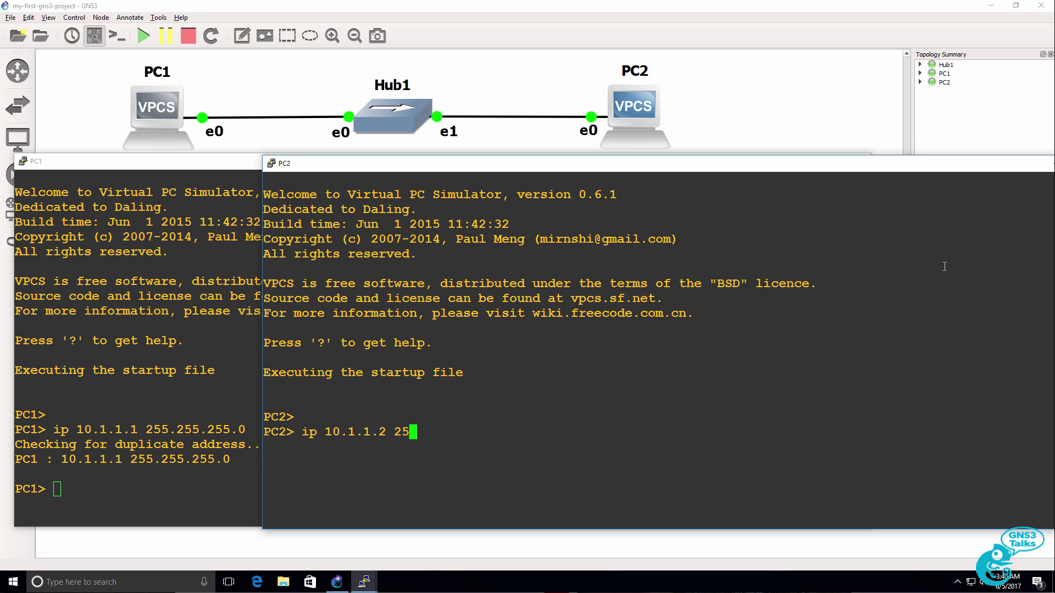
text(5.255.255.0)
key(Return)
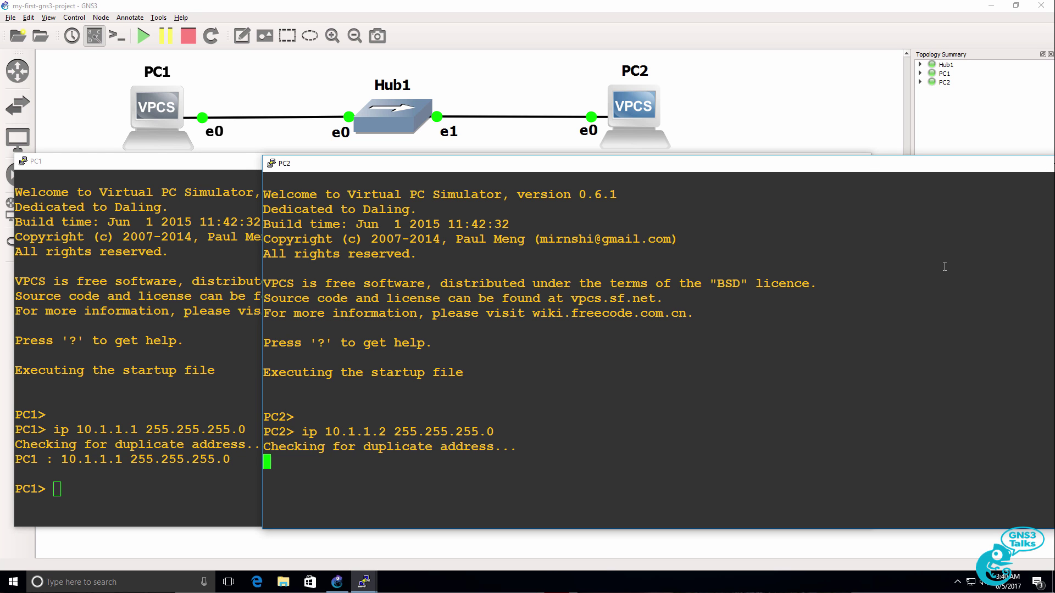
Step: Ping PC2 at 10.1.1.2 from the PC1 console
click(87, 286)
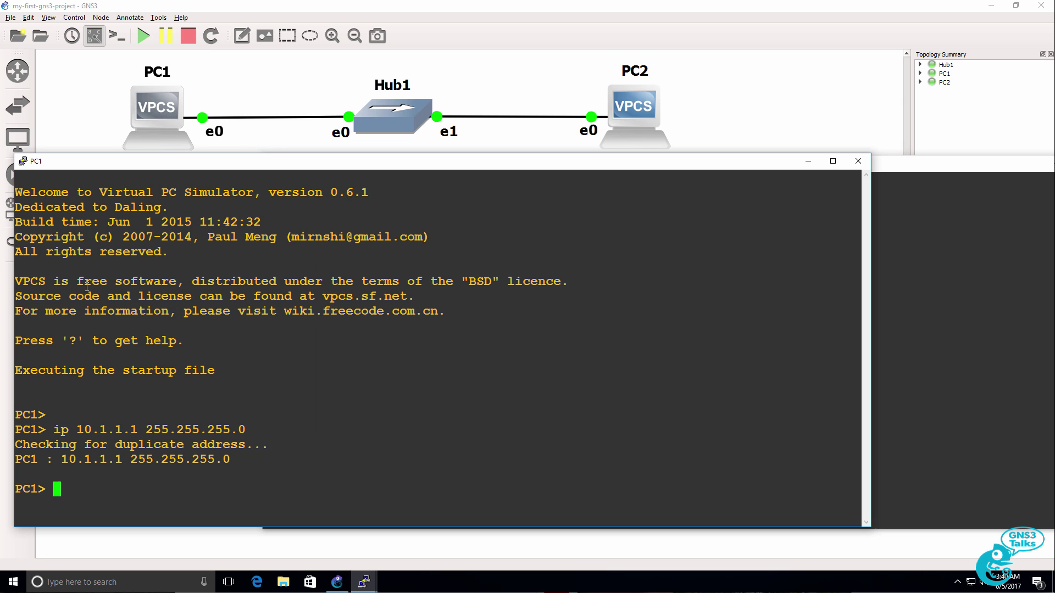
text(ping 10.1.1.2)
key(Return)
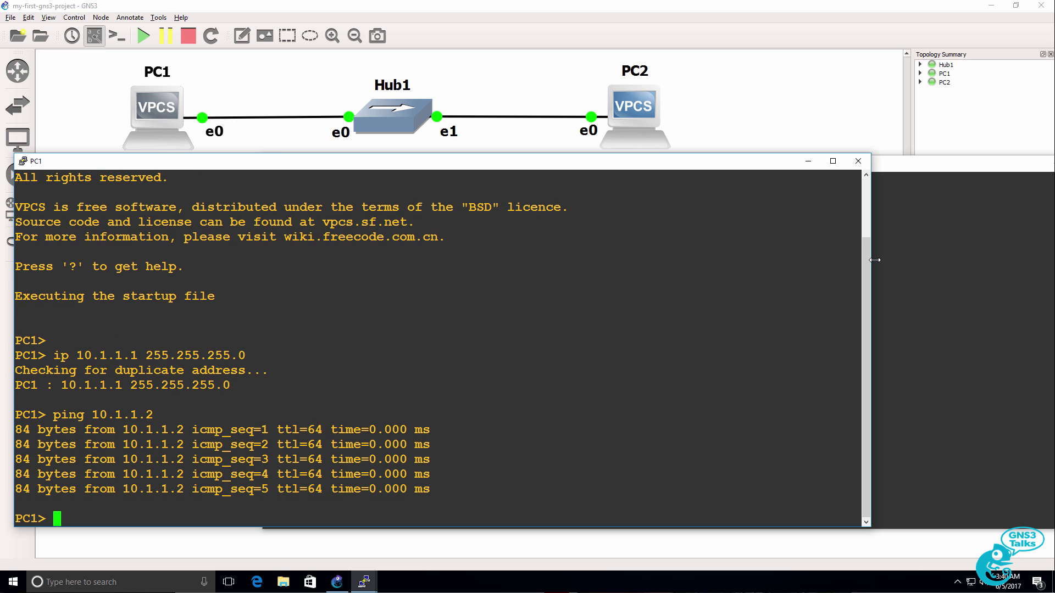
Step: Ping PC1 at 10.1.1.1 from PC2, getting five replies, then return to the topology
click(898, 254)
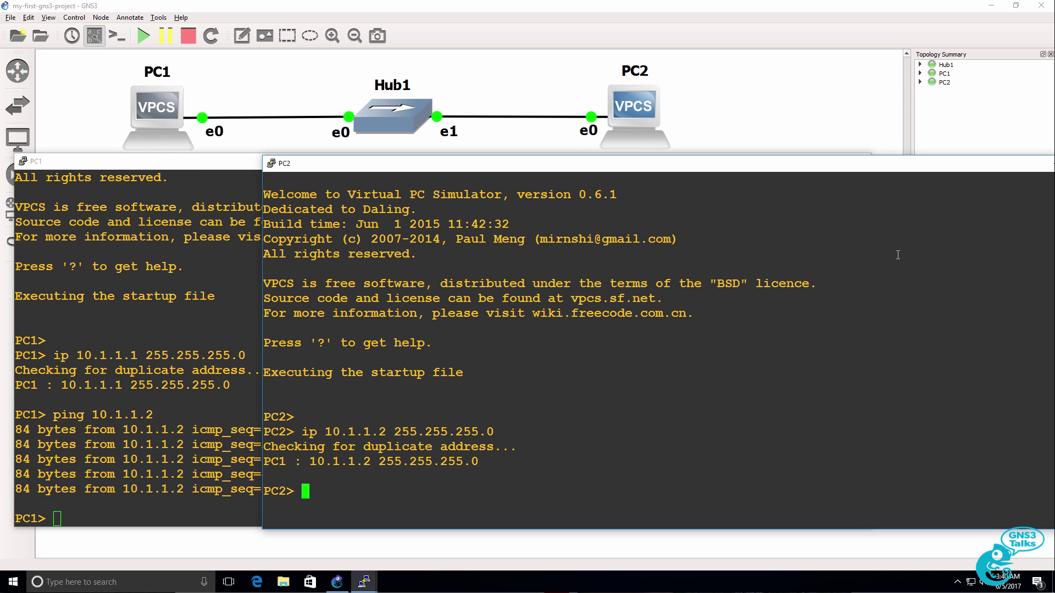
text(ping 10.1.1.1)
key(Return)
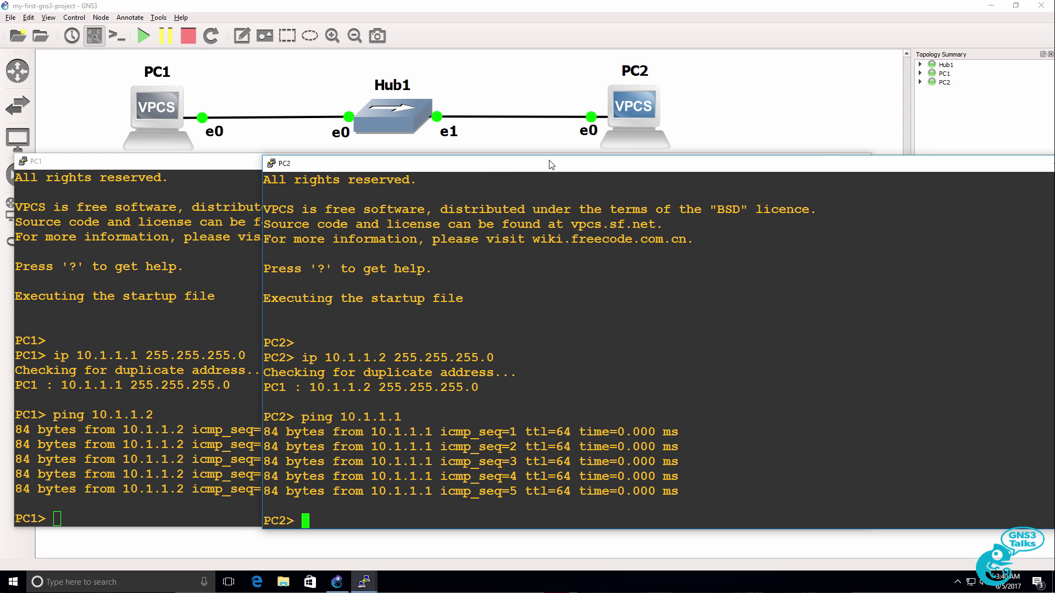
drag(548, 163, 526, 180)
click(482, 33)
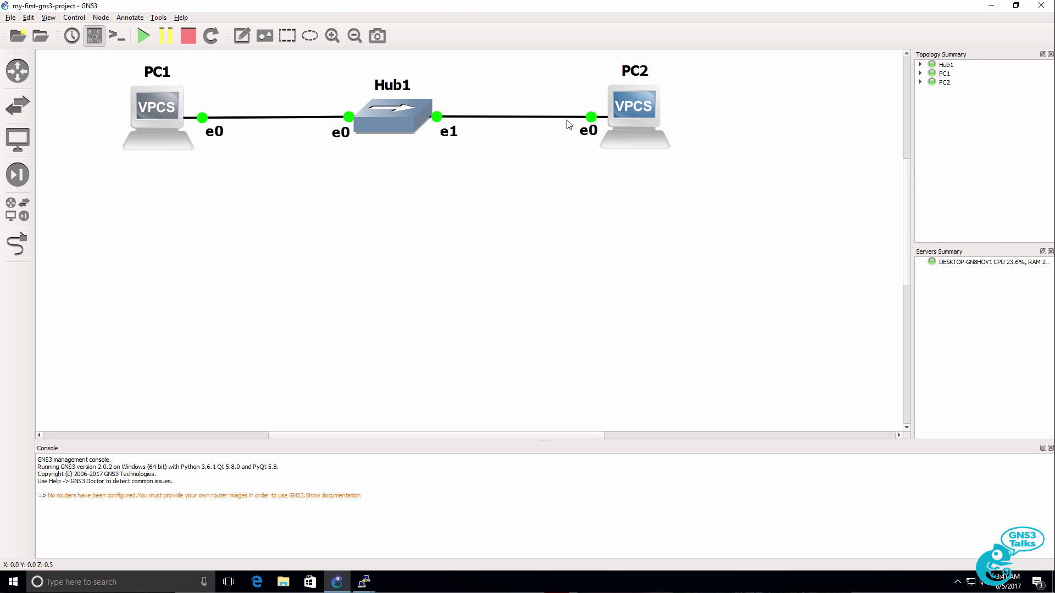
Step: Drag a new VPCS node, PC3, from the all-devices list and position it below Hub1
mouse_move(398, 136)
click(31, 209)
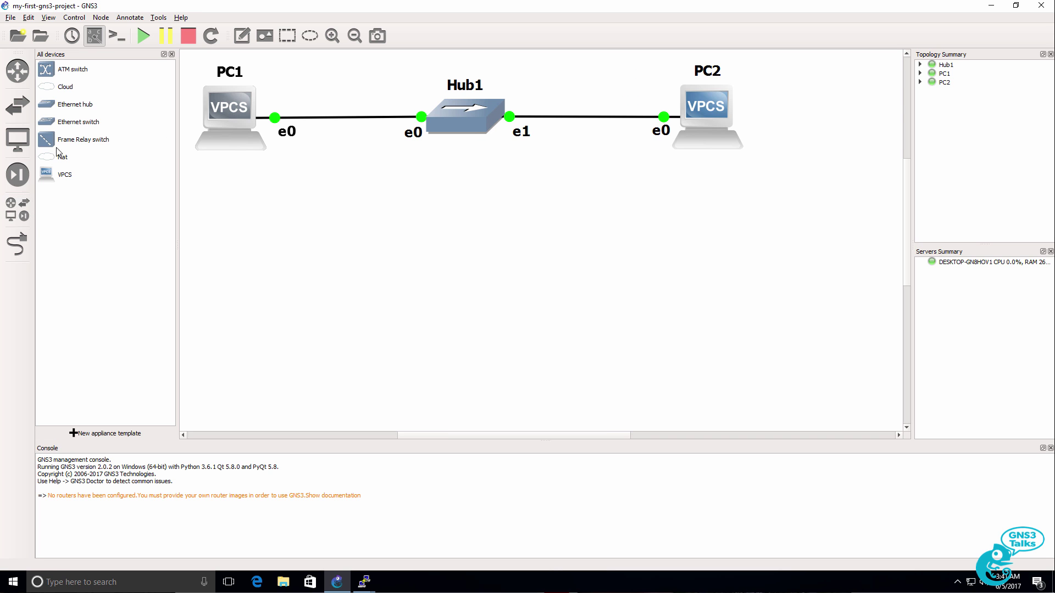
drag(65, 175, 461, 264)
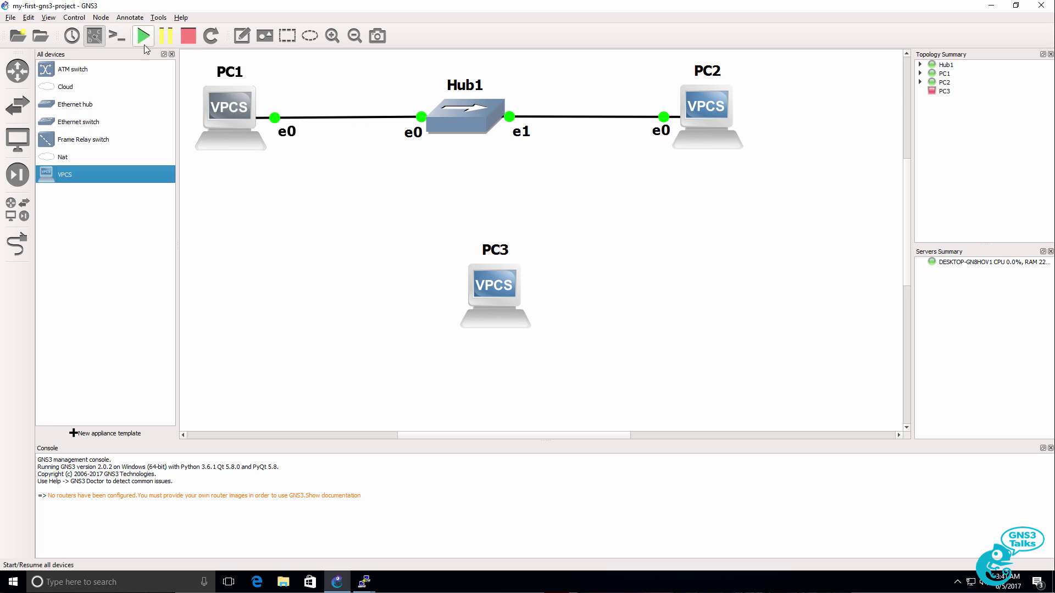
click(172, 53)
drag(461, 305, 423, 282)
Step: Link Hub1's Ethernet2 port to PC3's Ethernet0 port
click(20, 237)
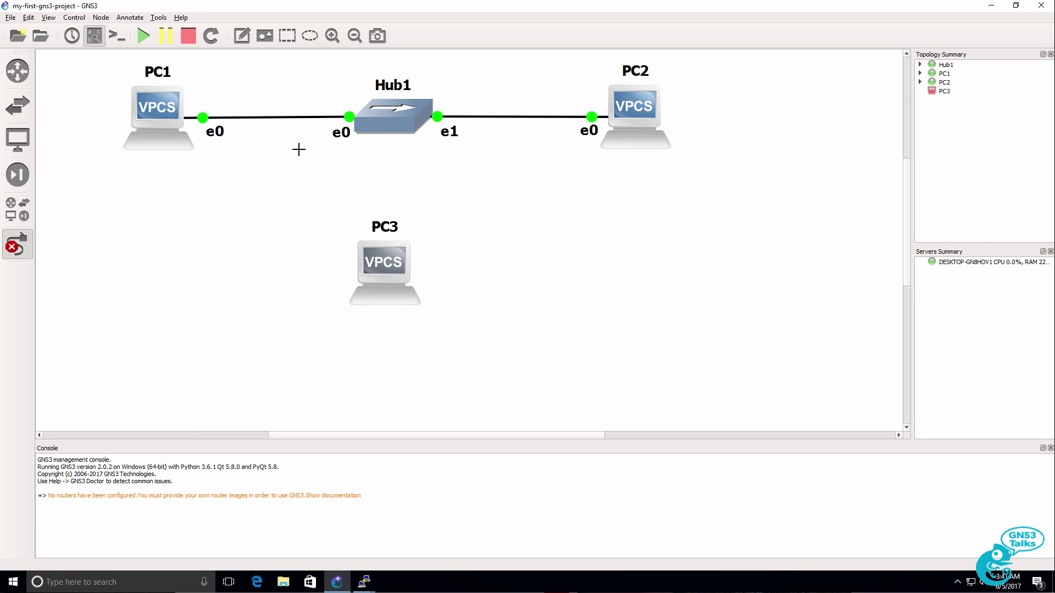
click(404, 124)
click(424, 155)
click(390, 270)
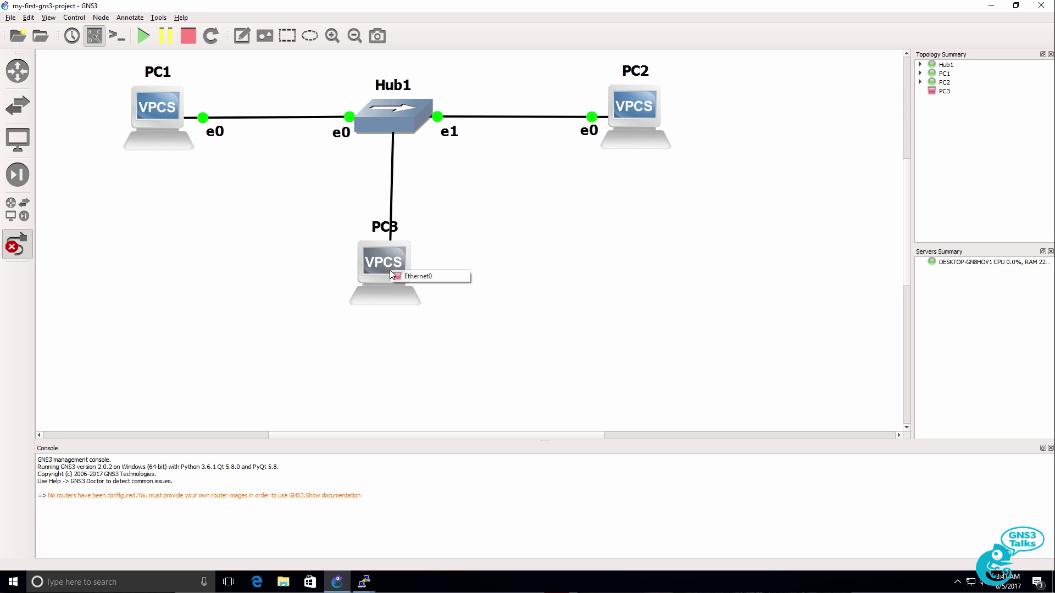
click(418, 276)
key(Escape)
Step: Tidy PC3's name label, its position and the e2/e0 port labels beside the new link
drag(387, 233, 397, 334)
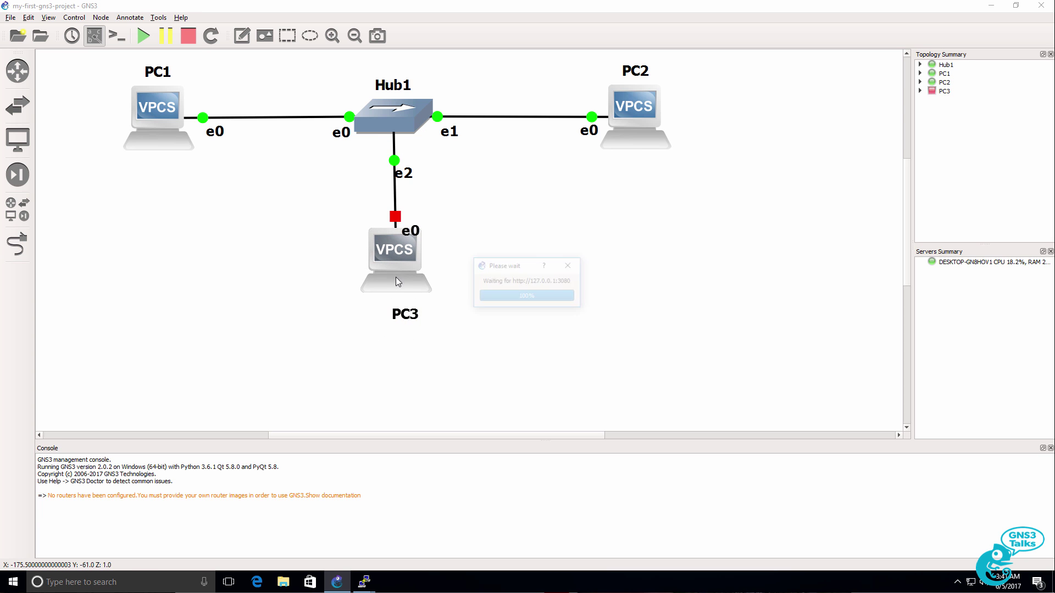
drag(400, 266, 405, 264)
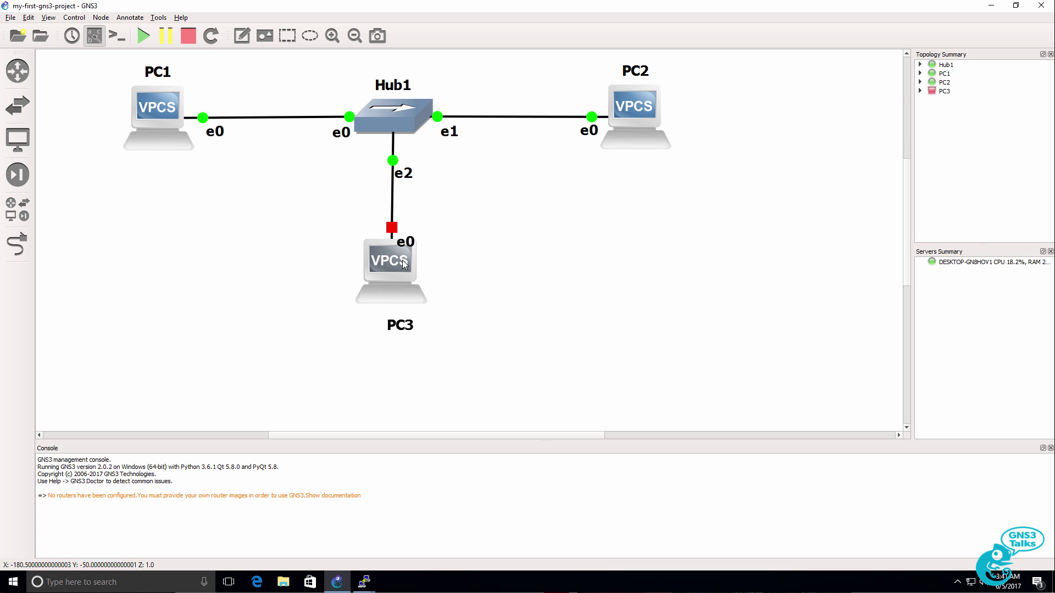
drag(411, 173, 418, 159)
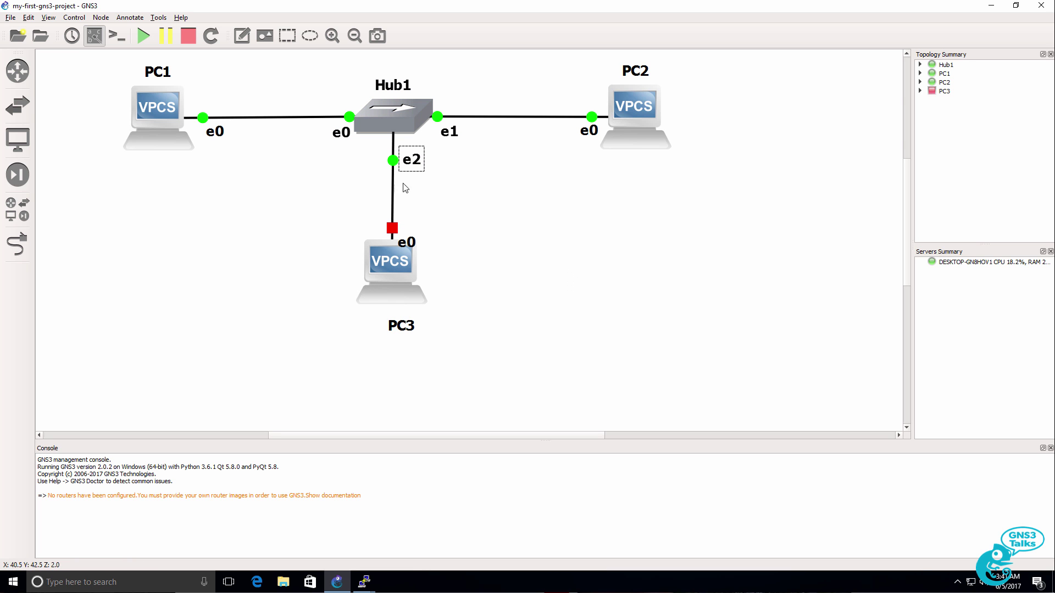
click(387, 246)
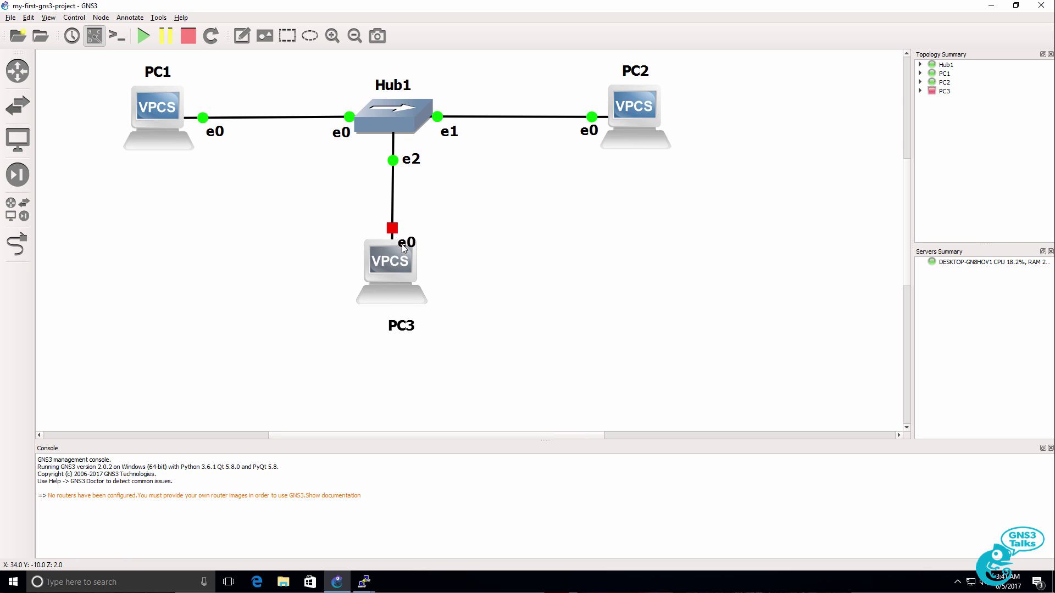
drag(401, 244, 406, 228)
Step: Start PC3 so its link turns green, and nudge its name label
right_click(402, 292)
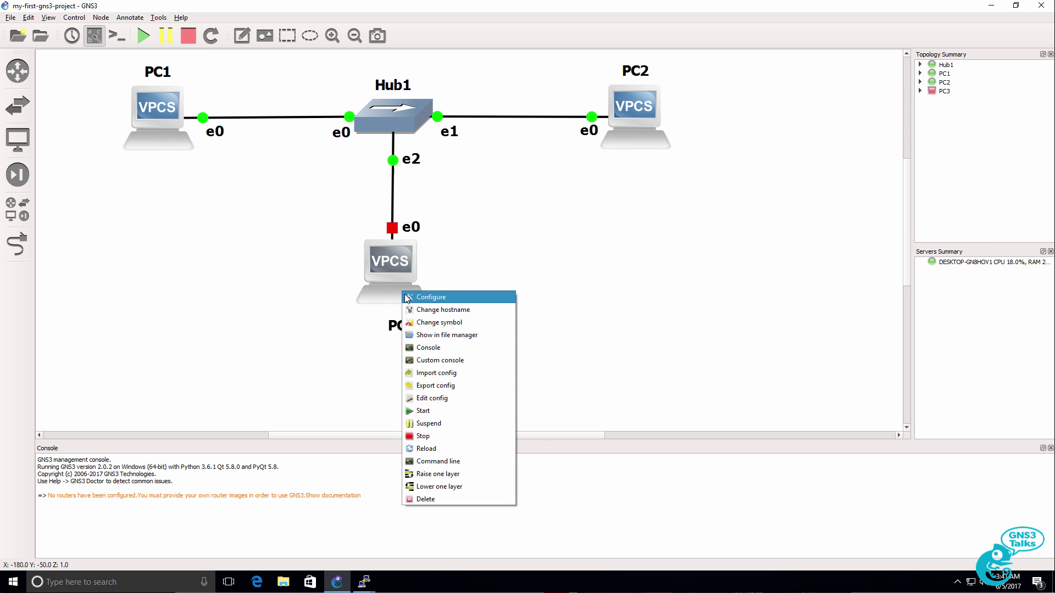
click(440, 415)
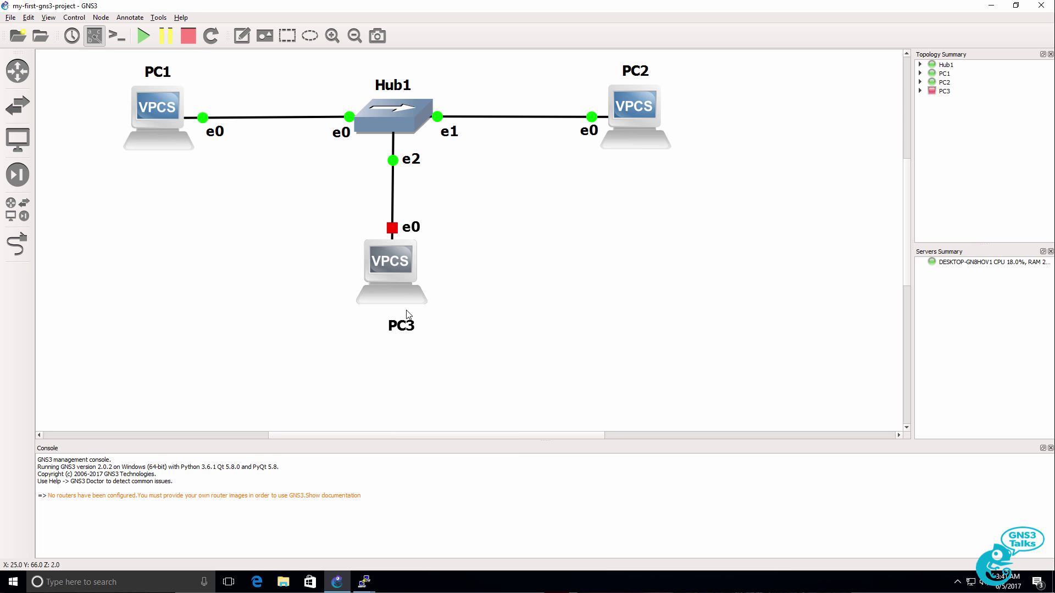
drag(390, 326, 377, 322)
Step: Open PC3's console and set its PuTTY font to bold size 20, then move it aside
right_click(394, 263)
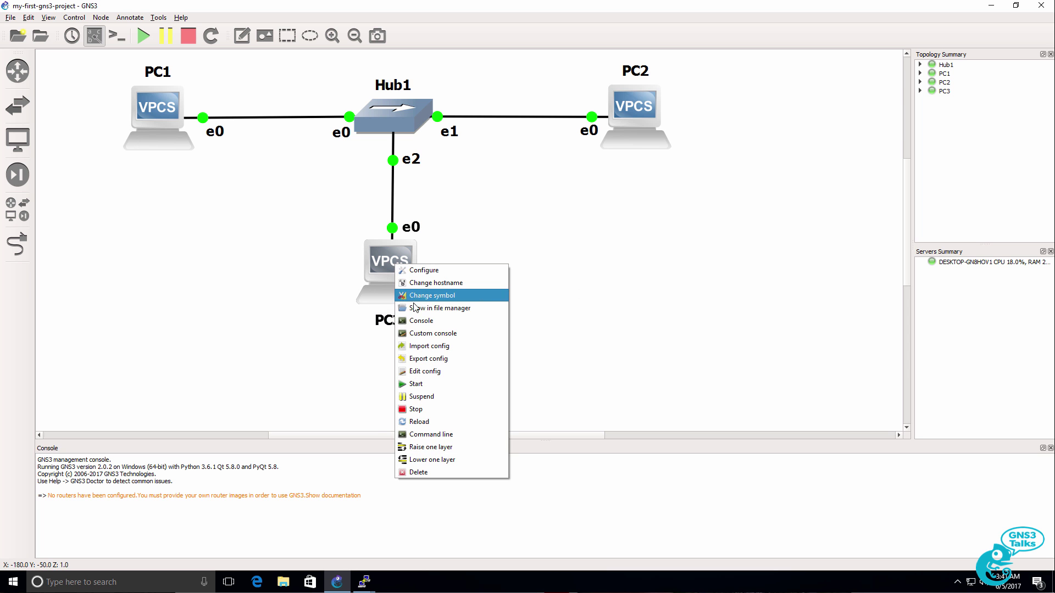
click(423, 321)
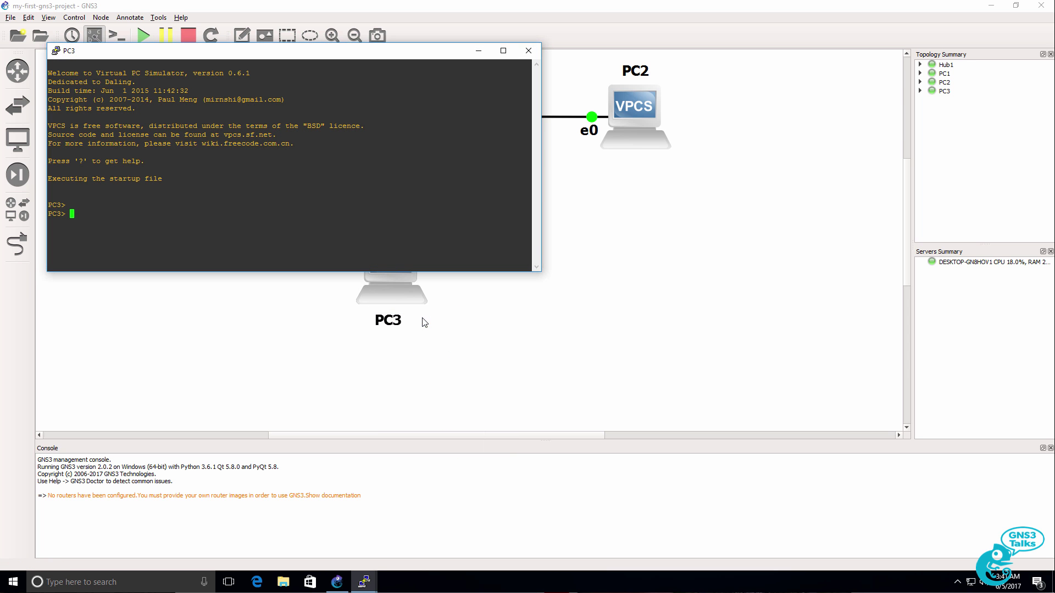
right_click(359, 51)
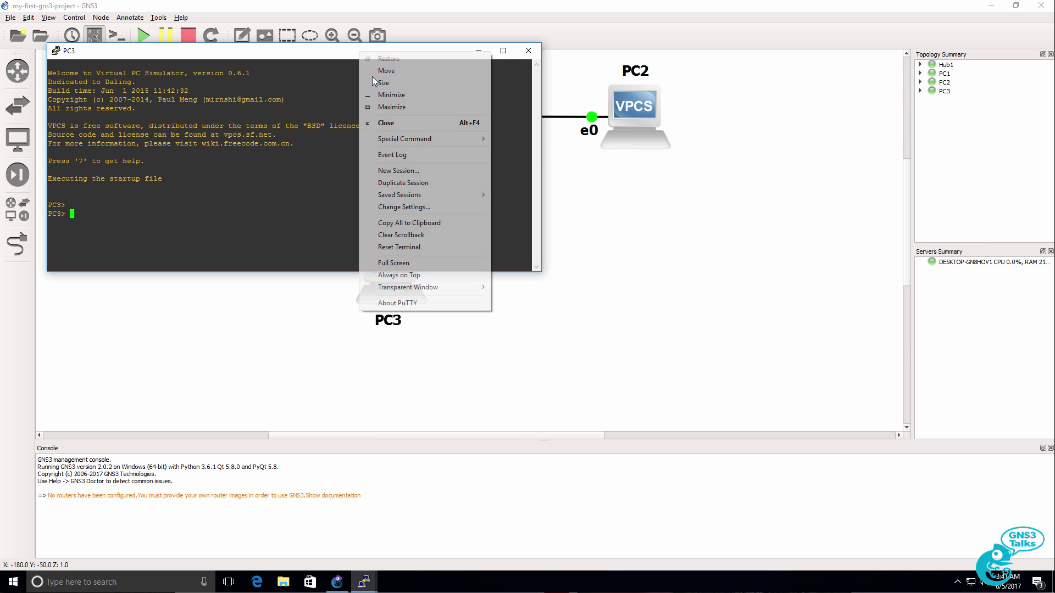
click(404, 207)
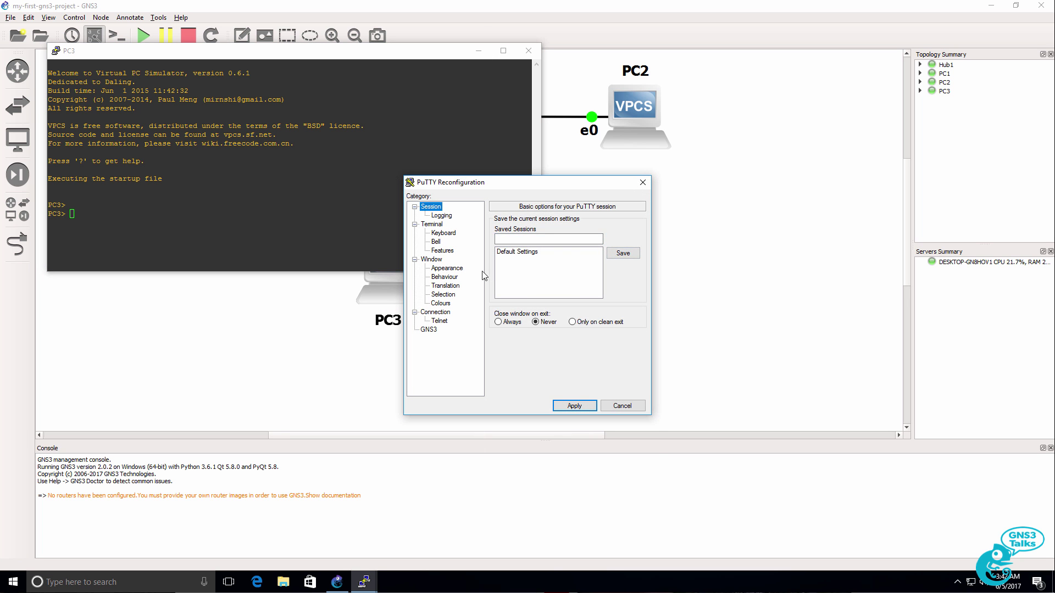
click(447, 268)
click(624, 350)
click(623, 342)
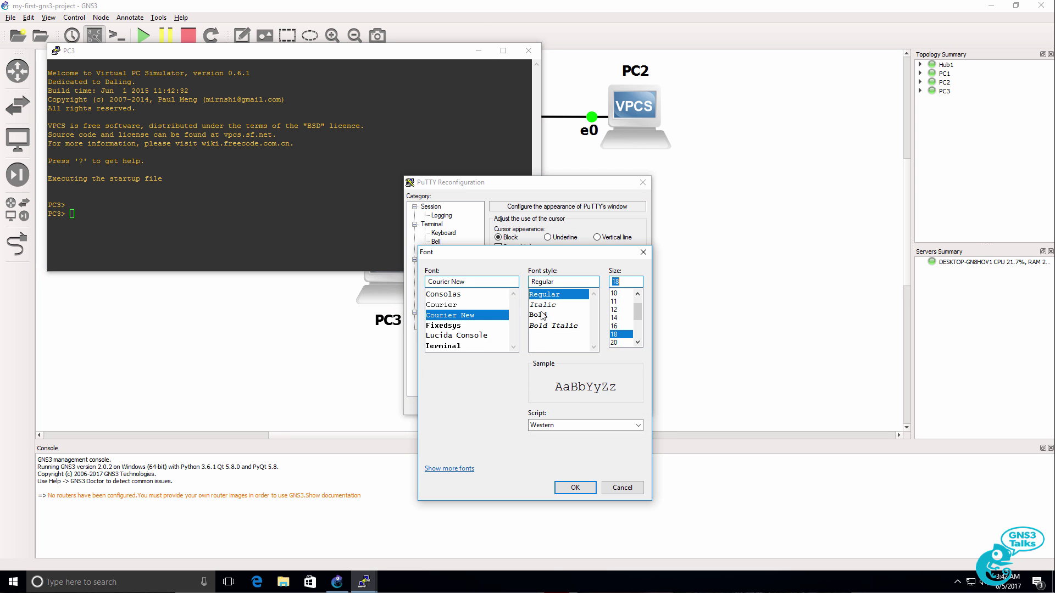
click(538, 315)
click(575, 488)
click(578, 407)
drag(344, 61, 437, 156)
Step: Assign PC3 the IP 10.1.1.3 255.255.255.0 and ping PC1 at 10.1.1.1
text(ip)
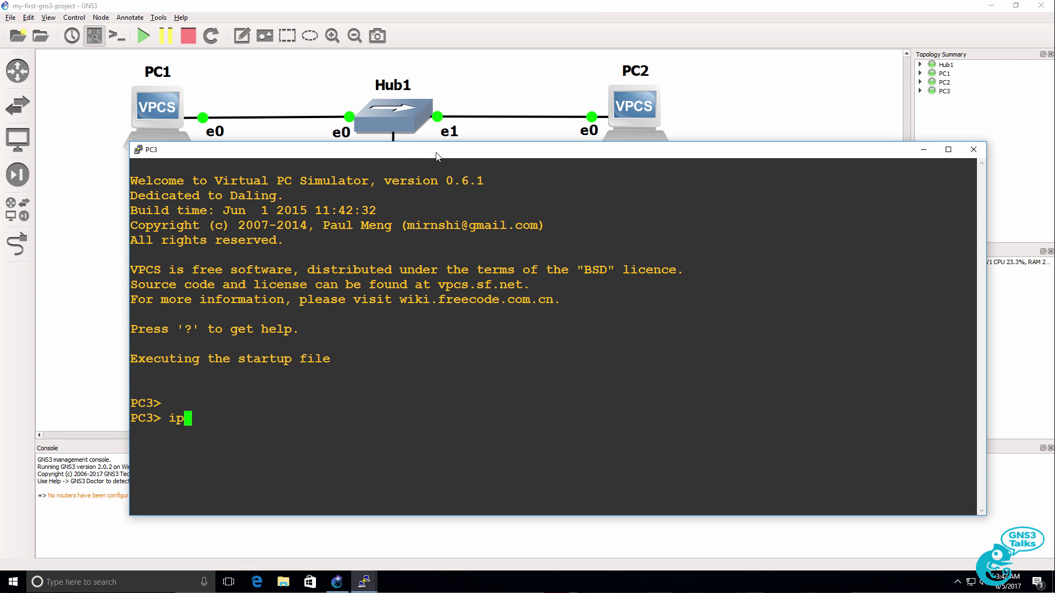
text( 10.1.1.3 255.255.255.0)
key(Return)
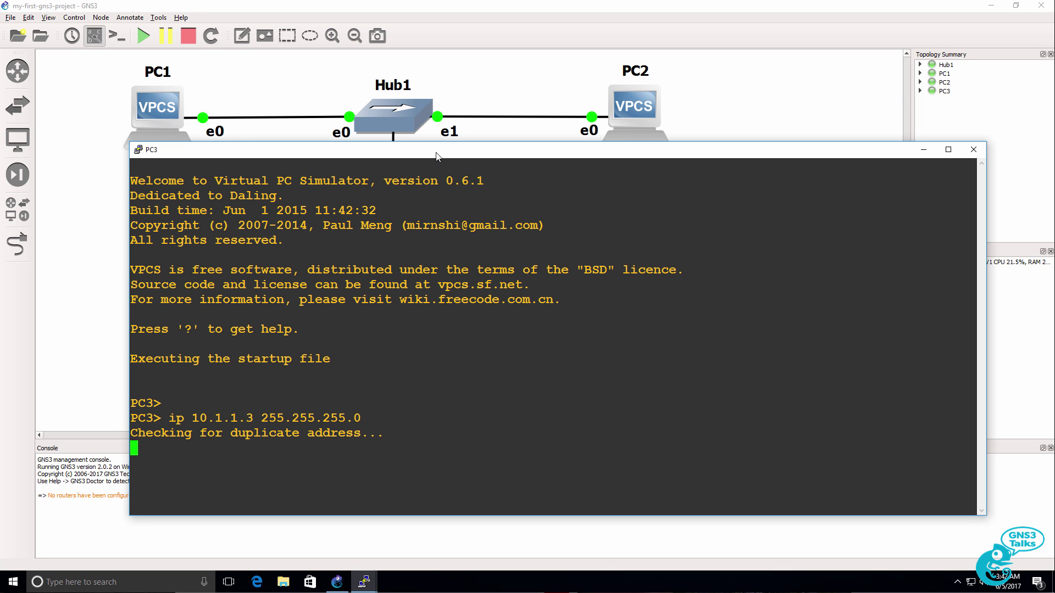
text(ping 10)
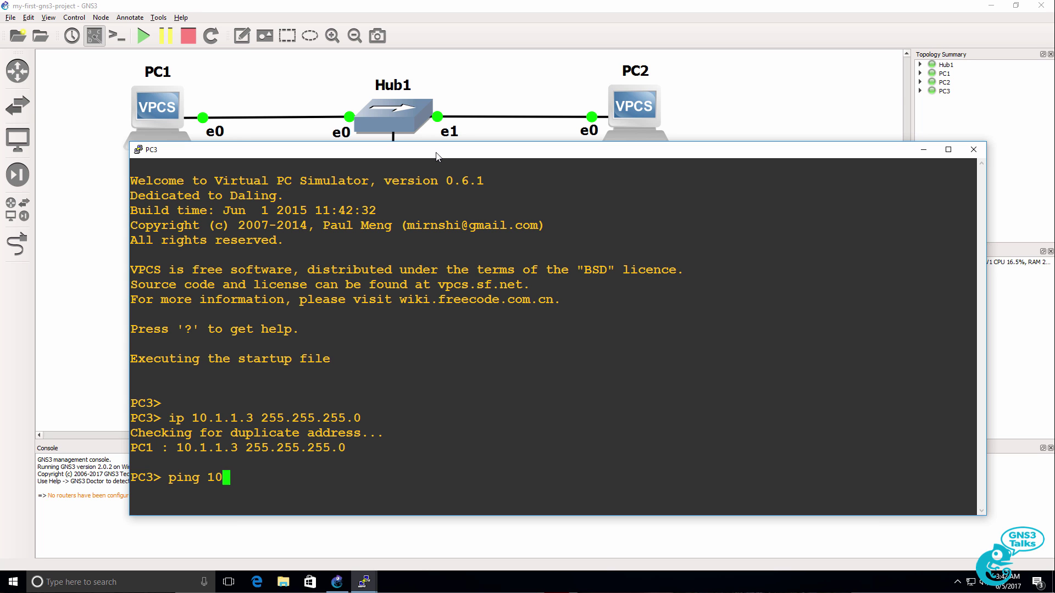
text(.1.1.1)
key(Return)
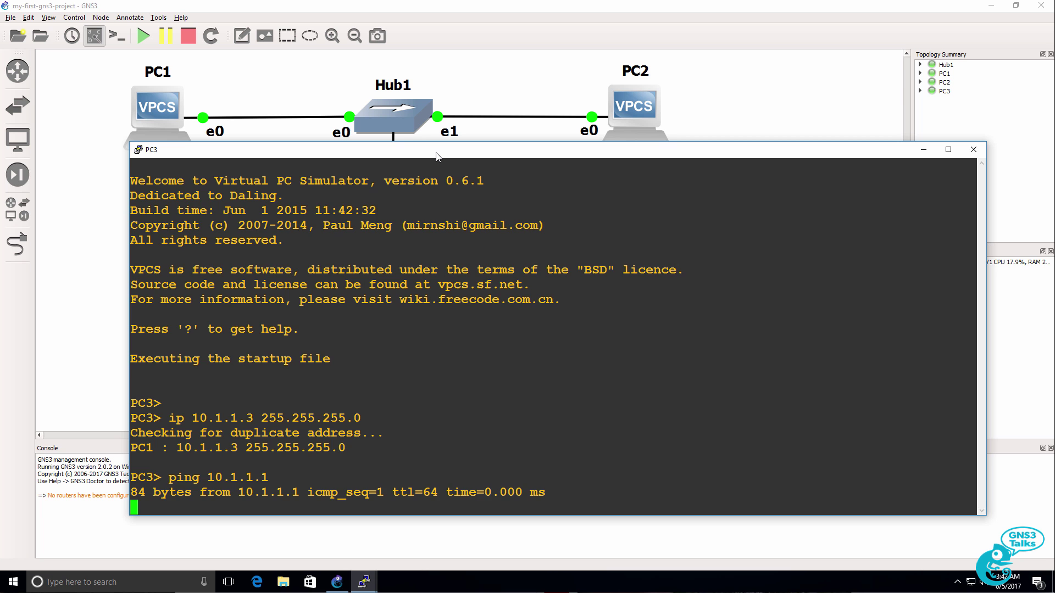
key(ctrl+c)
Step: Ping PC2 at 10.1.1.2 from PC3 by editing the previous ping command
key(Up)
key(BackSpace)
text(2)
key(Return)
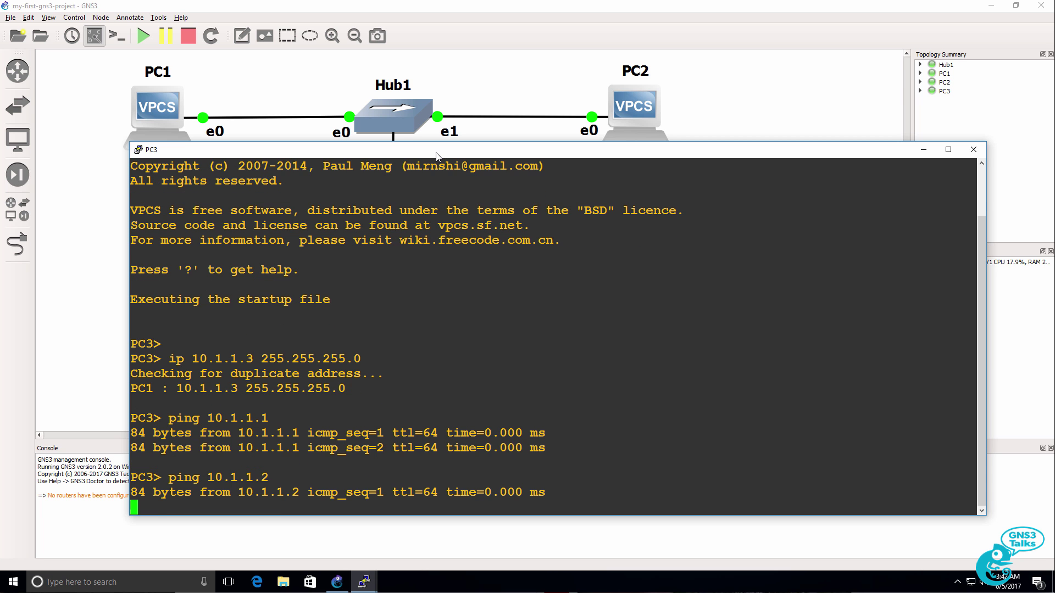
key(ctrl+c)
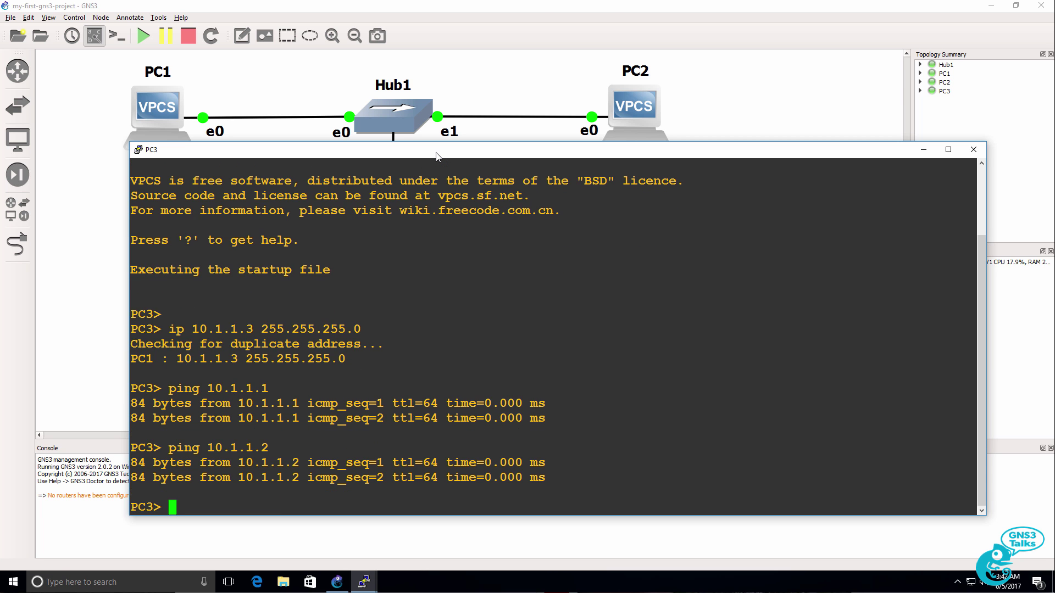
Step: Check the GNS3 version is 2.0.2 in Help > About, then close the dialog
click(535, 11)
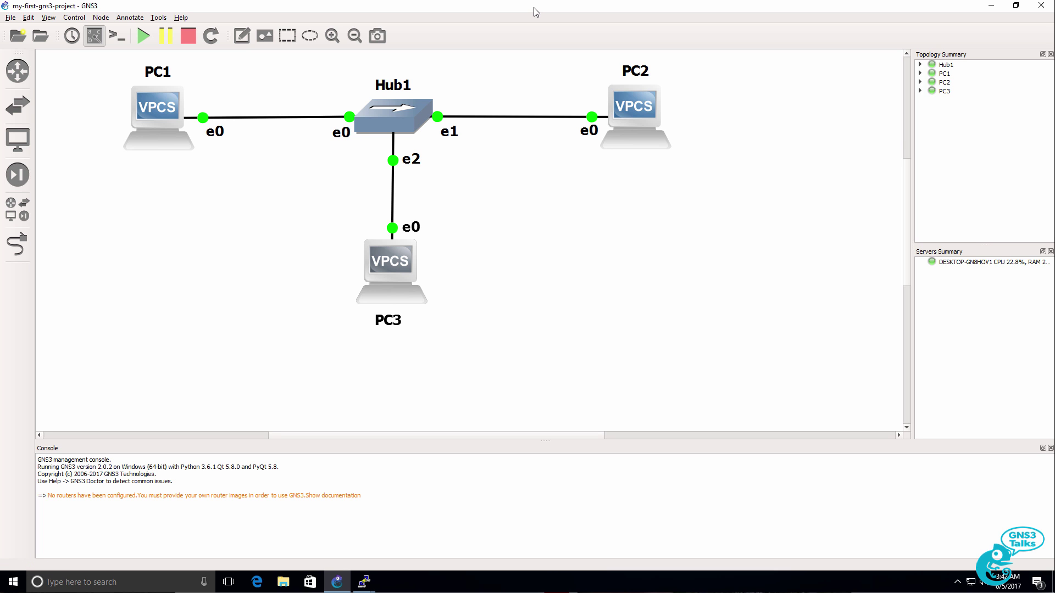
click(181, 17)
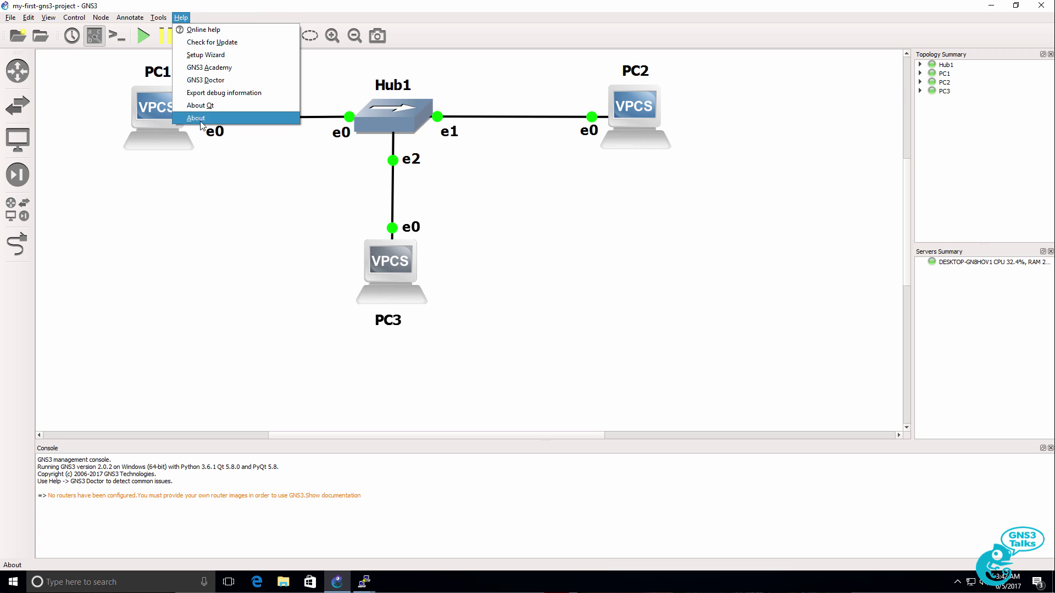
click(201, 125)
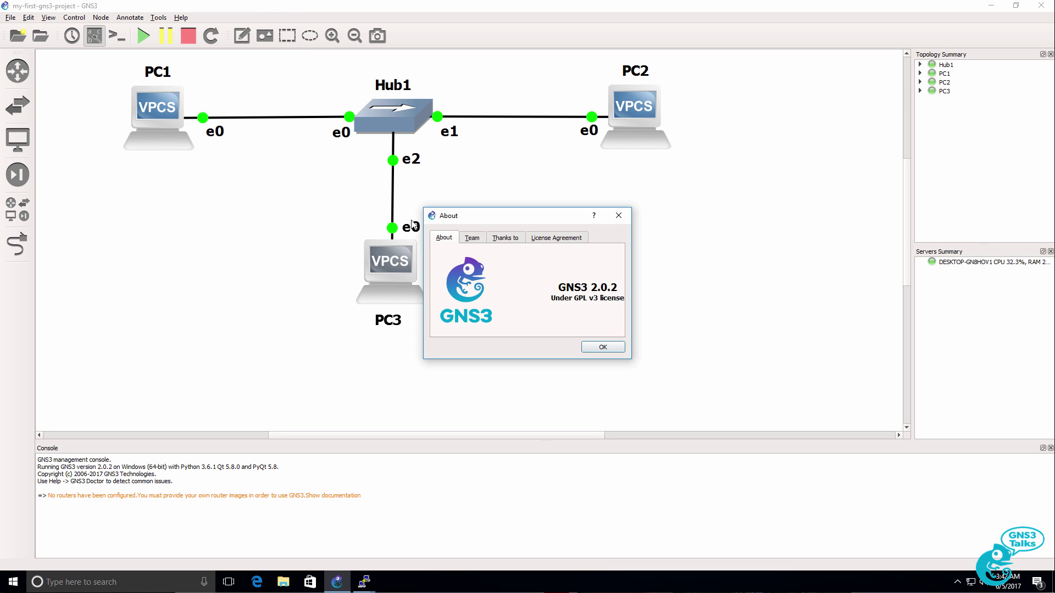
click(597, 348)
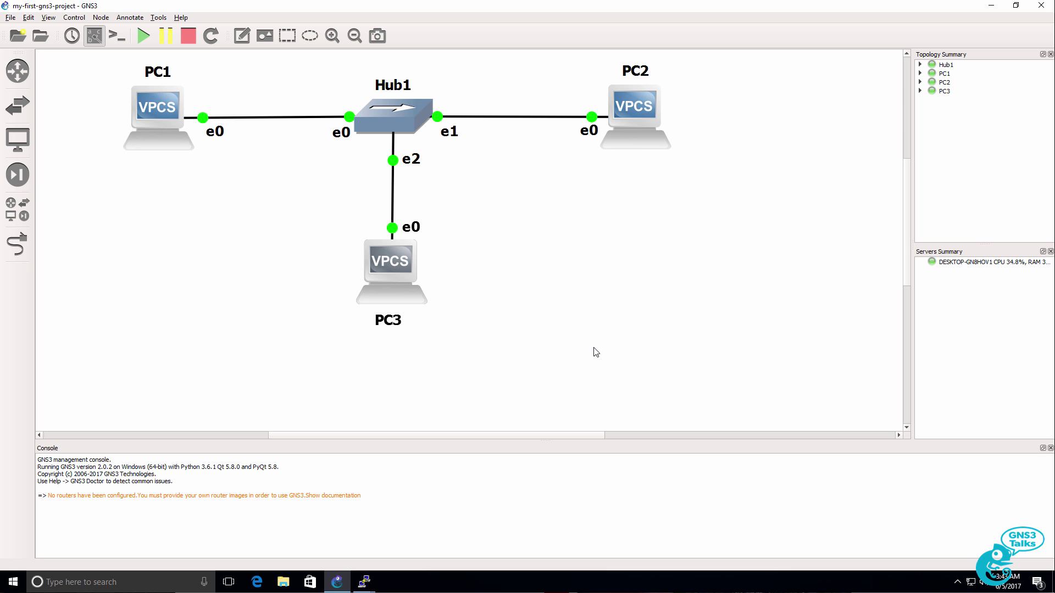
Step: Run 'save' in the PC1, PC2 and PC3 consoles to store their startup configurations
click(363, 581)
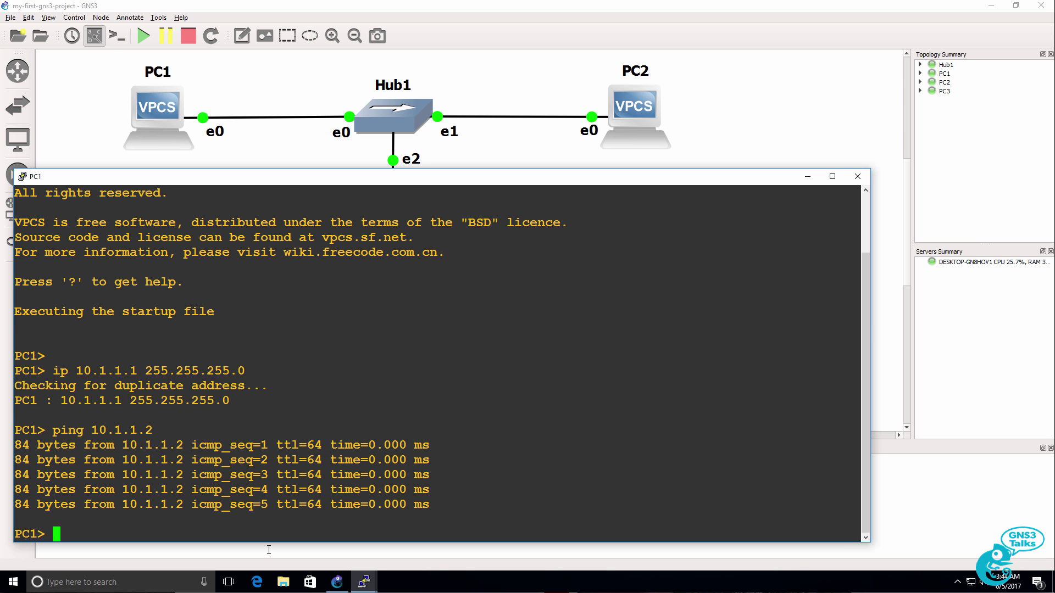
text(save)
key(Return)
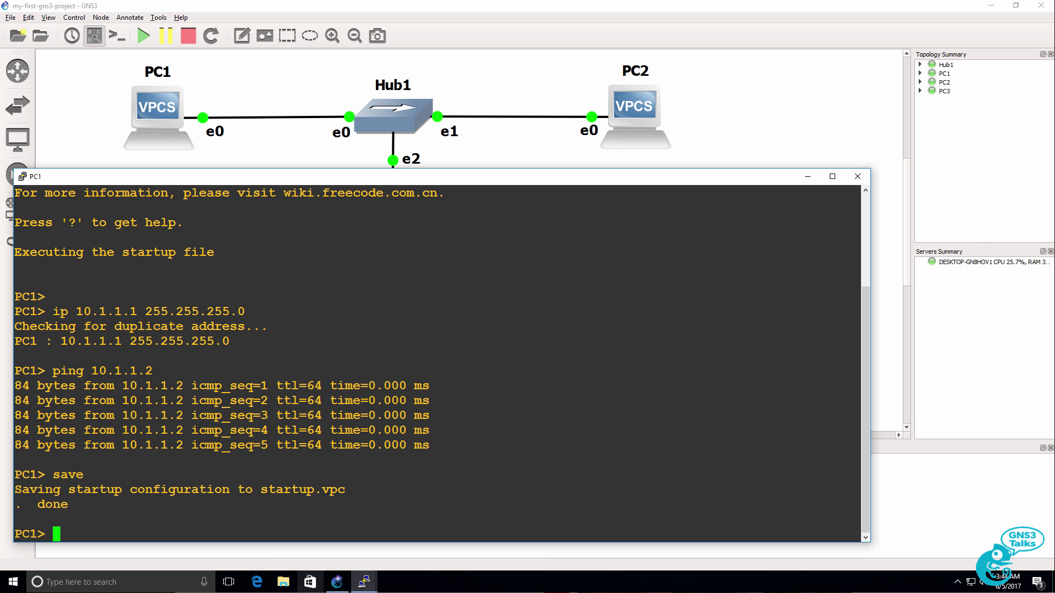
mouse_move(364, 581)
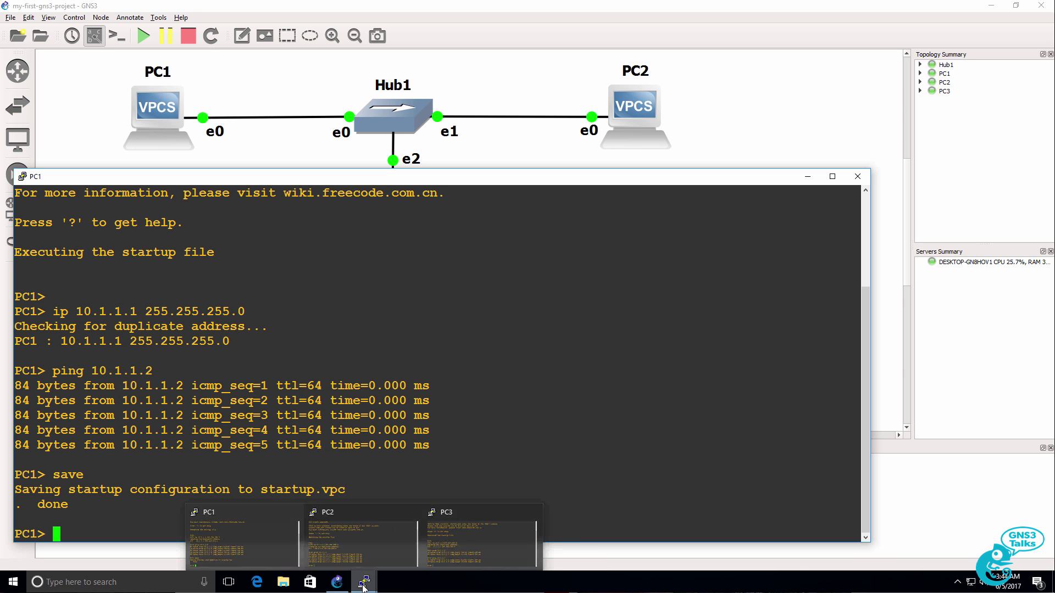
click(361, 550)
text(save)
key(Return)
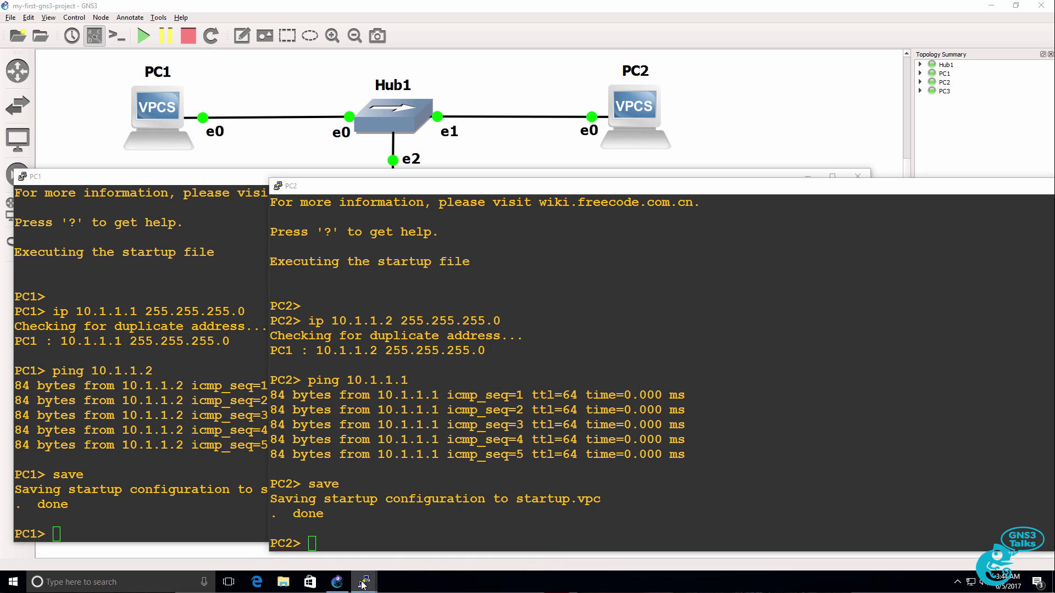
mouse_move(363, 582)
click(473, 538)
text(save)
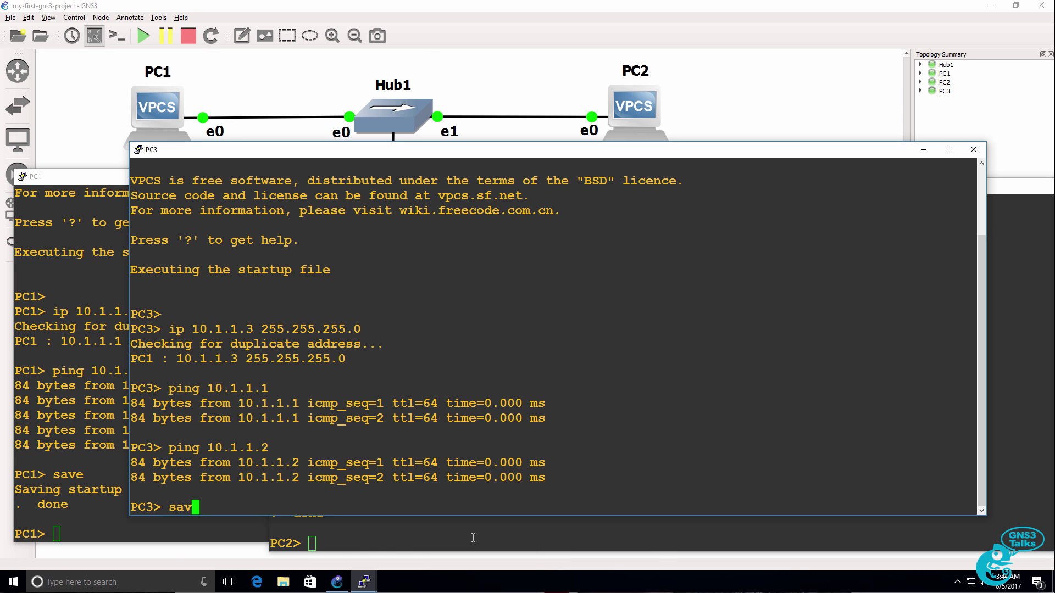
key(Return)
Step: Quit GNS3 via File > Quit, closing the project
click(431, 36)
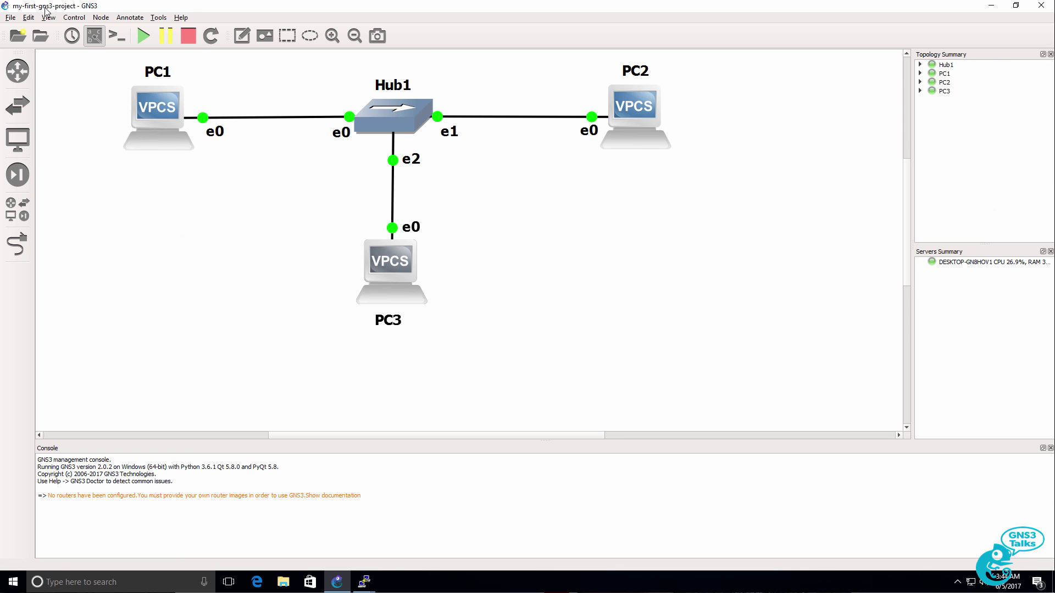
click(10, 17)
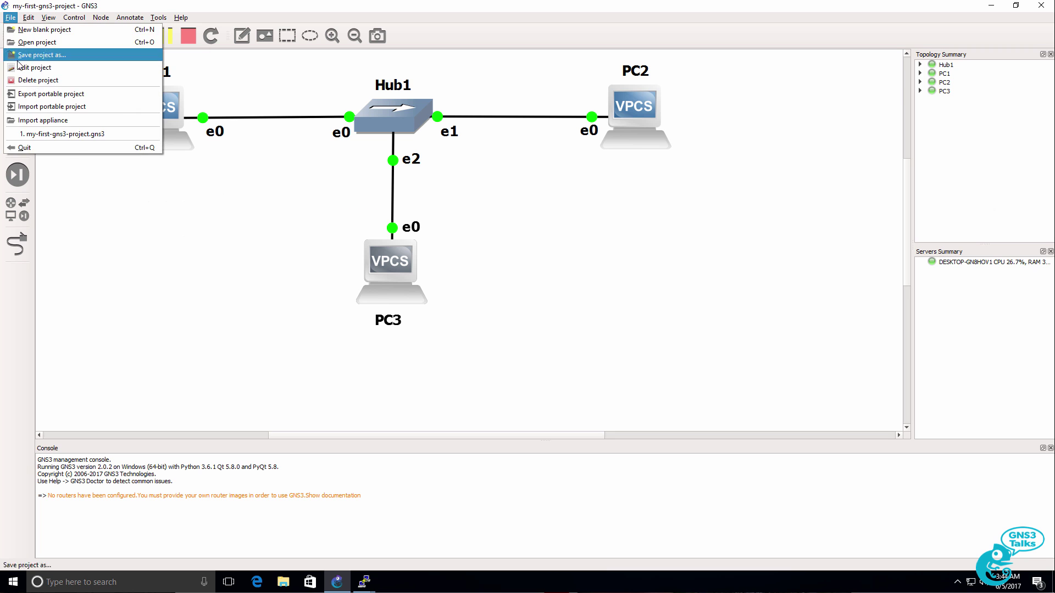
click(45, 149)
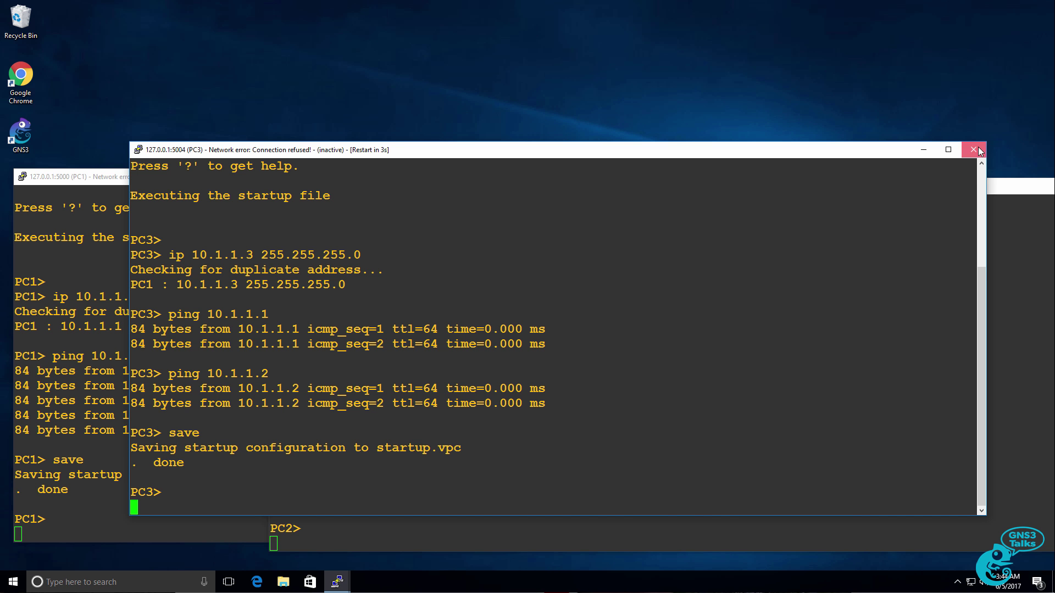
Step: Close the PC3, PC2 and PC1 console windows
click(973, 149)
drag(927, 190, 676, 183)
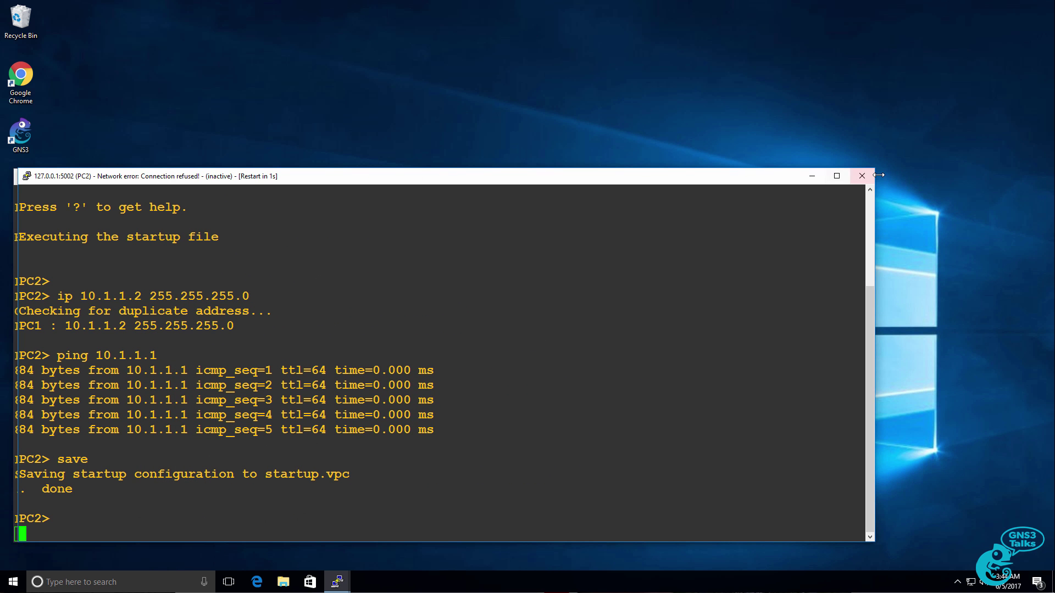
click(861, 176)
click(861, 176)
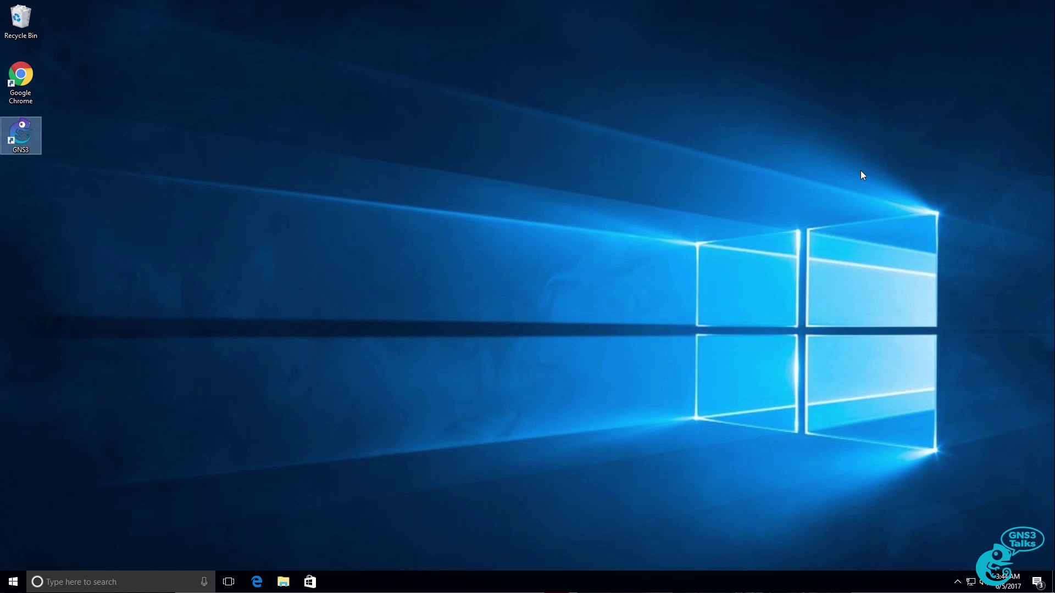
Step: Relaunch GNS3 and dismiss the Setup Wizard and the open-project dialog
double_click(25, 140)
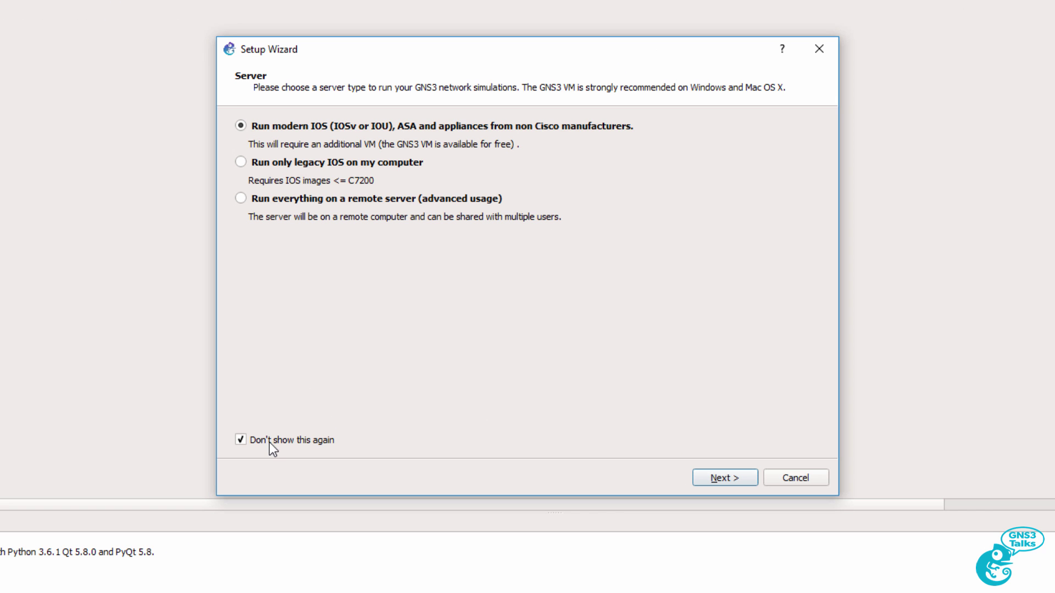
click(797, 478)
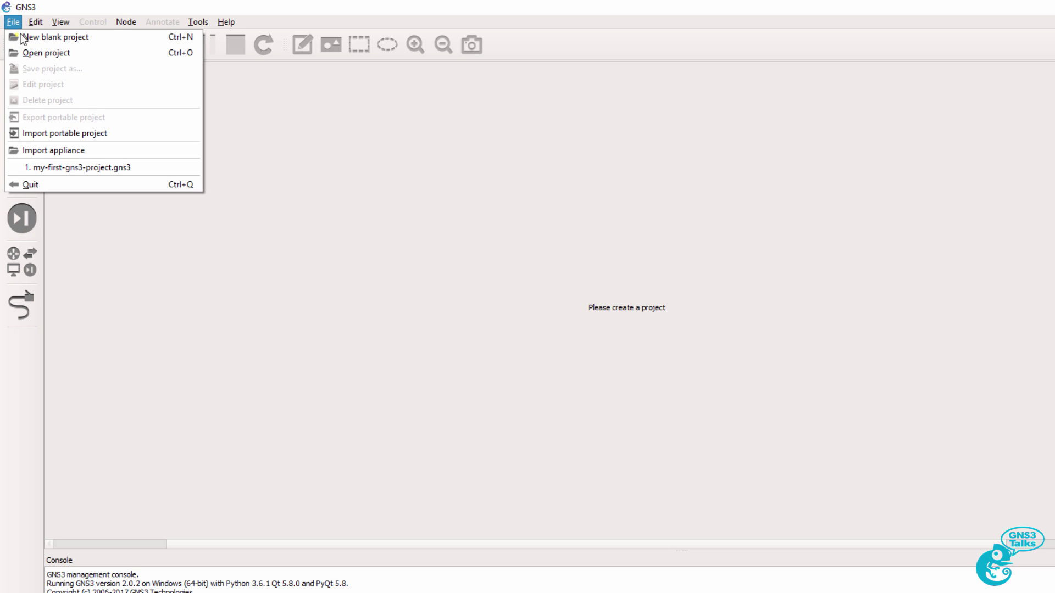
click(45, 52)
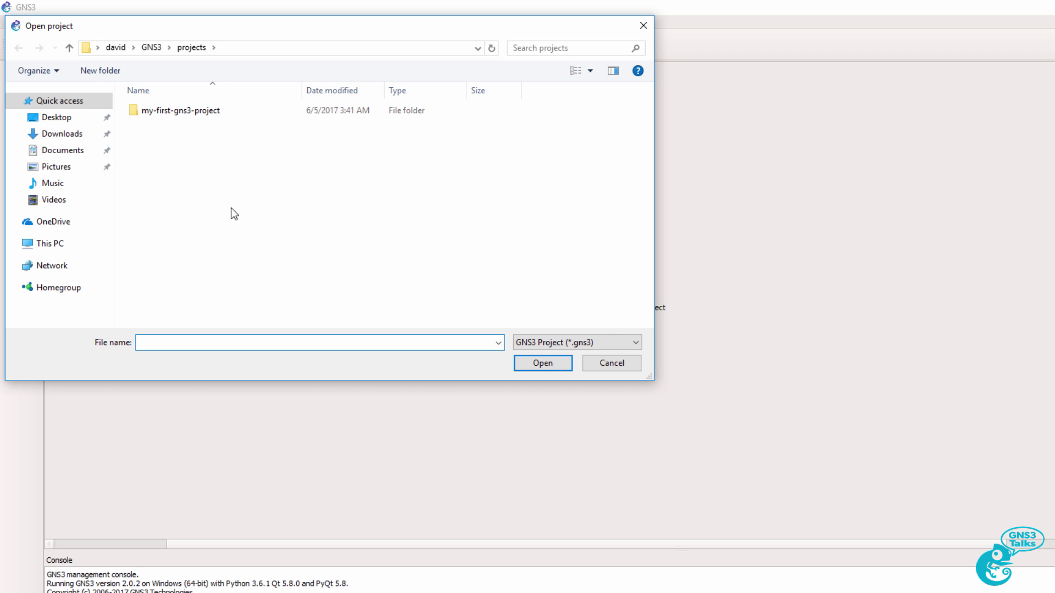
click(634, 365)
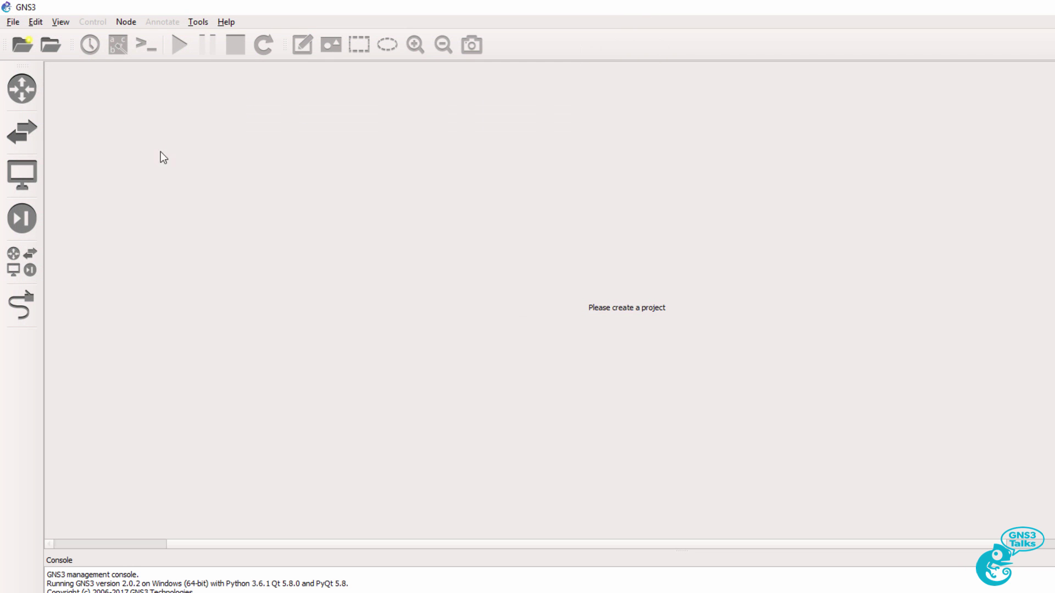
Step: Open my-first-gns3-project.gns3 from the my-first-gns3-project folder via File > Open project
click(12, 23)
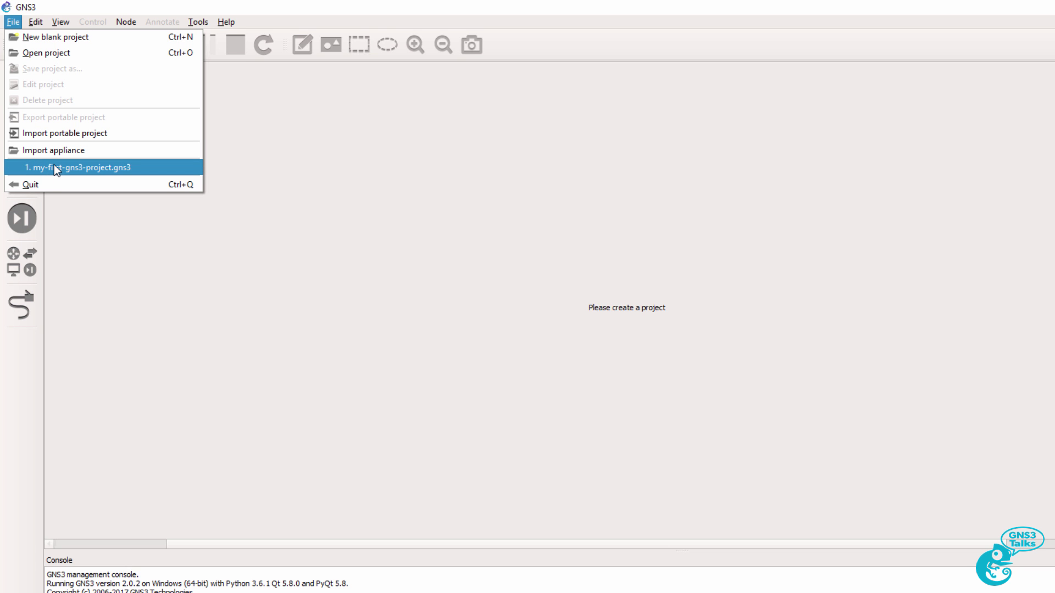
click(41, 51)
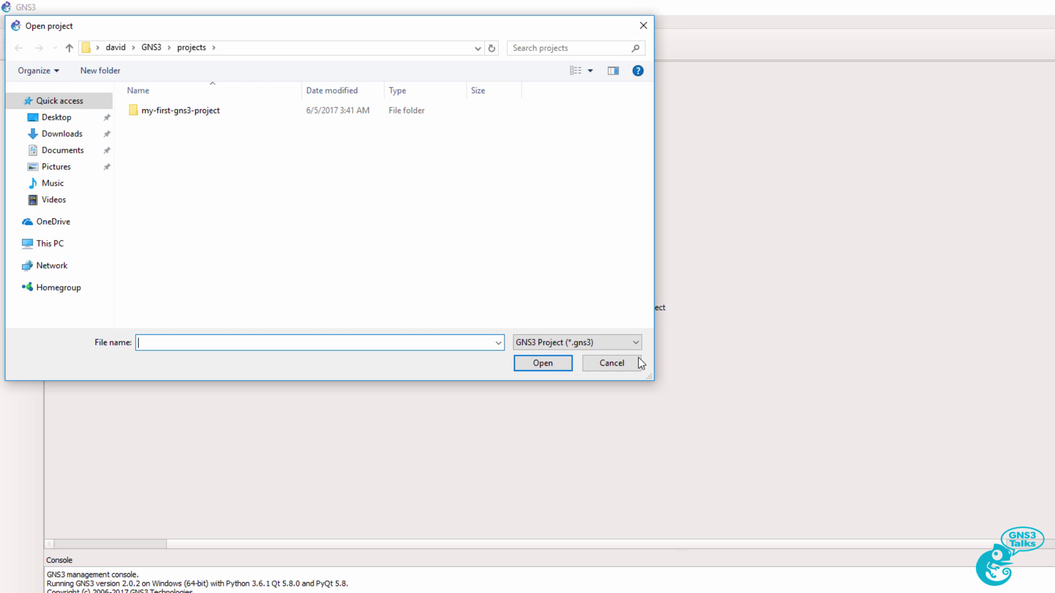
double_click(203, 110)
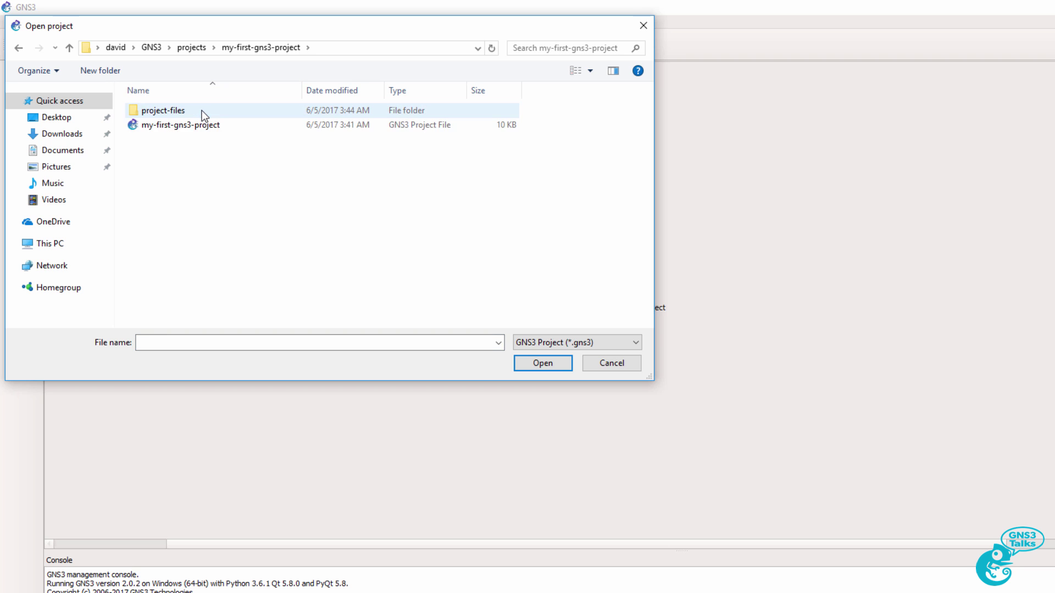
double_click(206, 127)
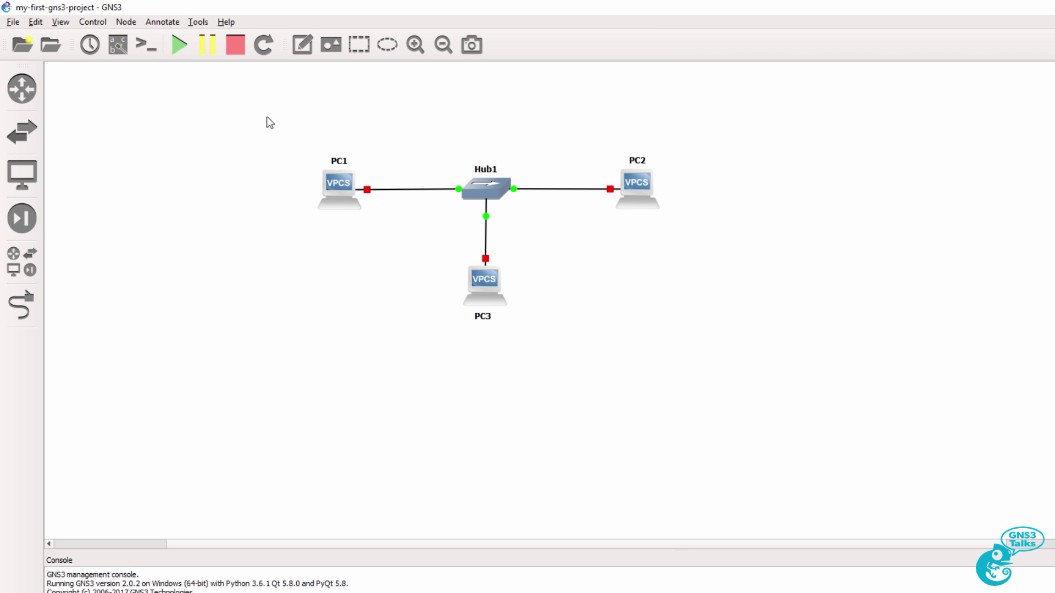
Step: Zoom in on the topology, start all devices and open consoles to all nodes
click(421, 51)
click(421, 52)
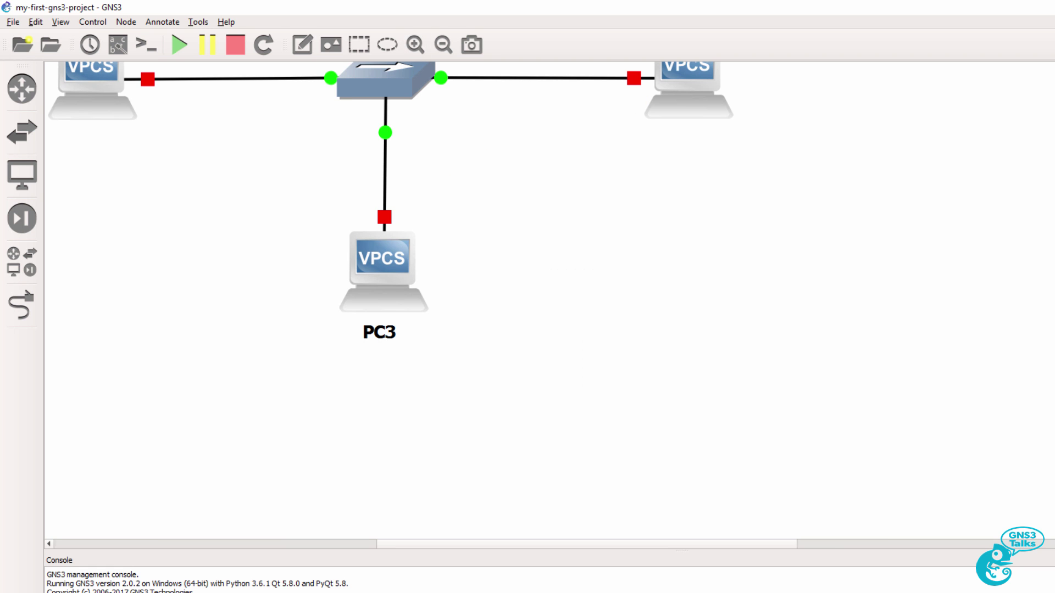
scroll(487, 535, up, 3)
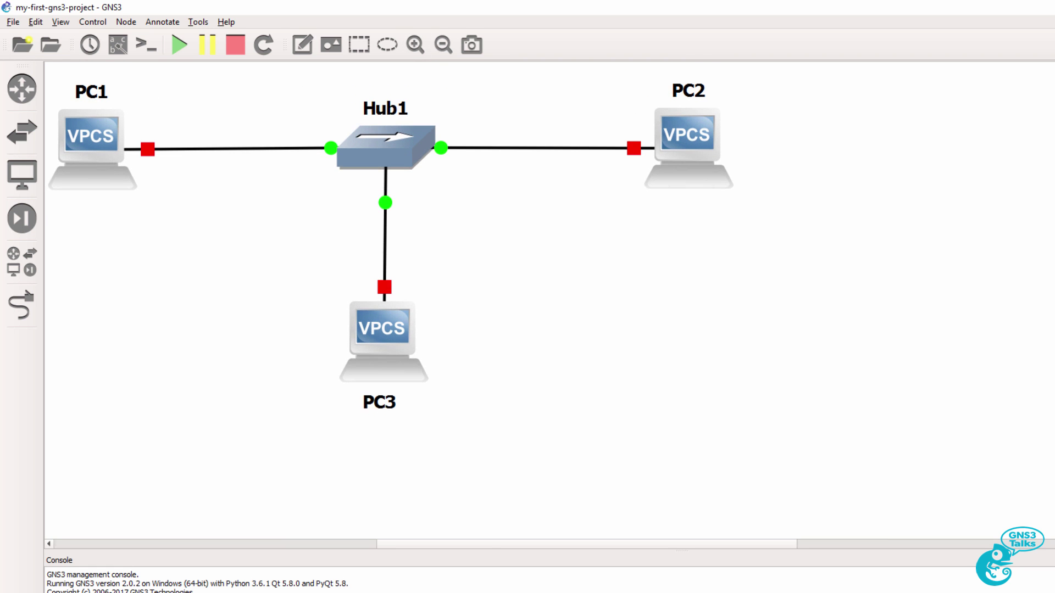
drag(483, 540, 451, 542)
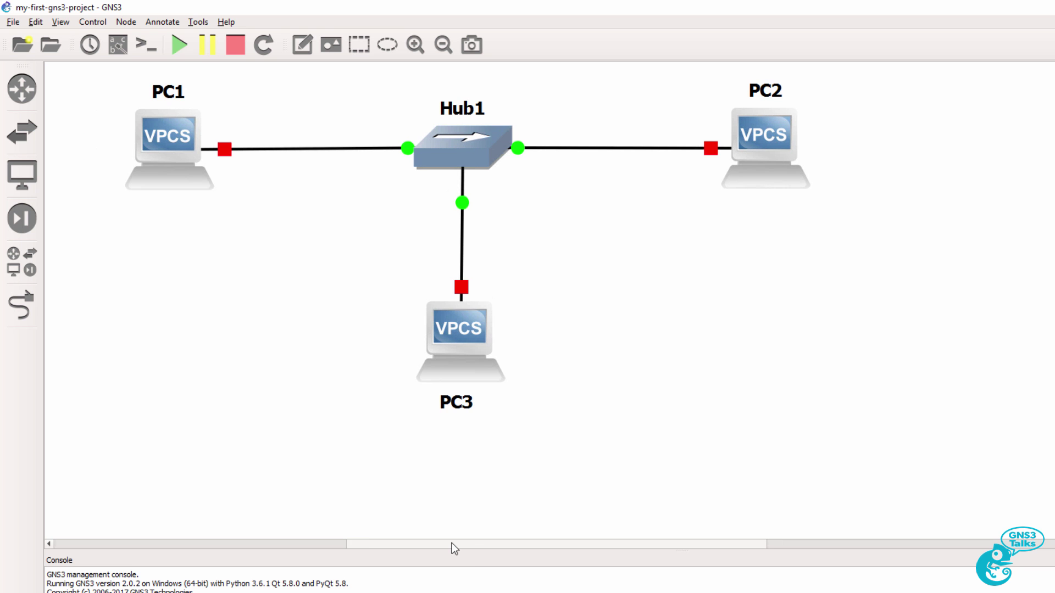
click(180, 44)
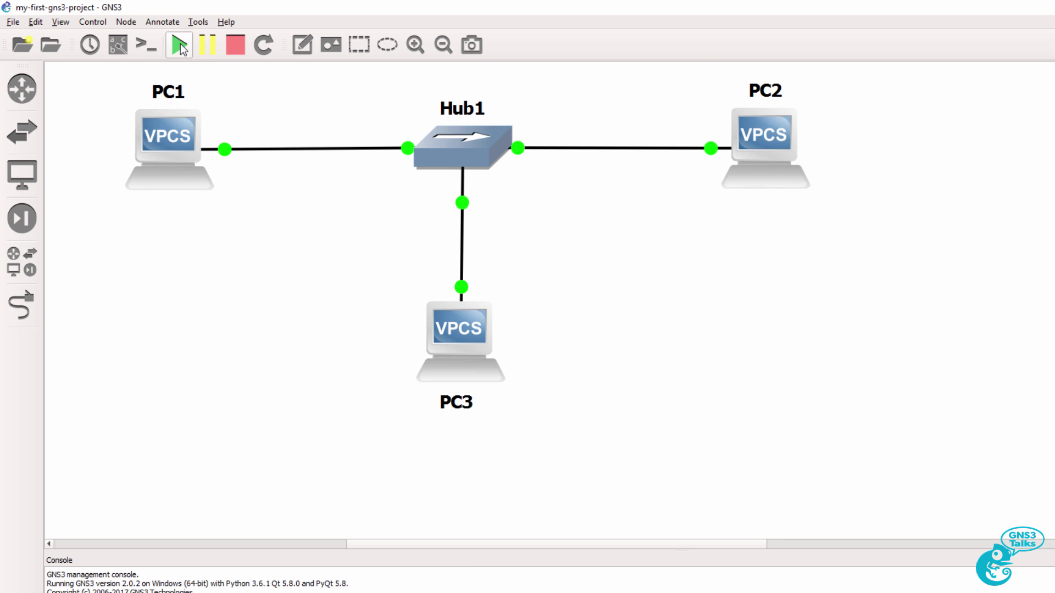
click(156, 46)
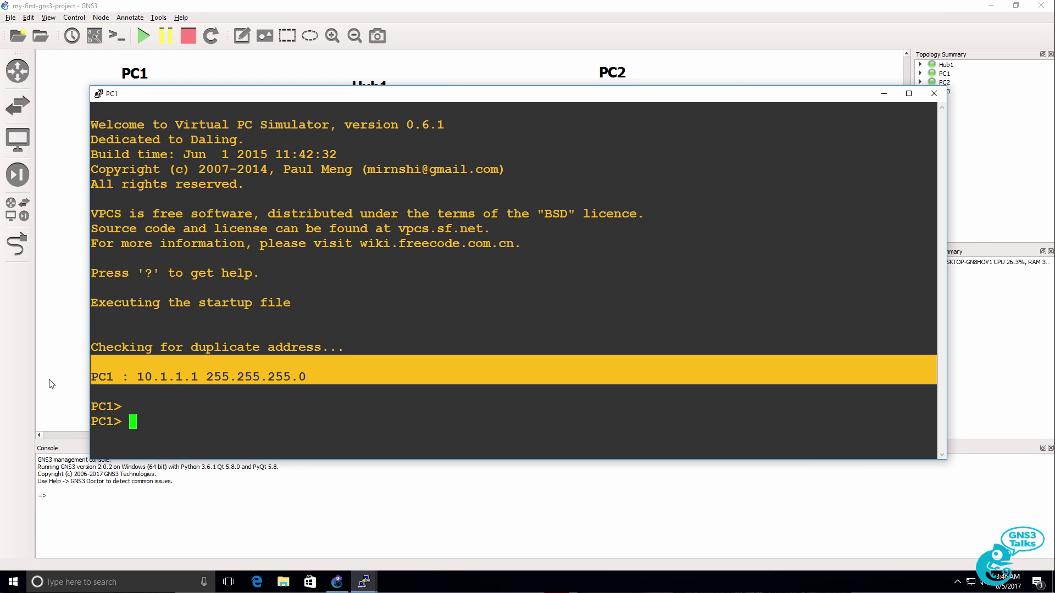
Step: Ping 10.1.1.2 and 10.1.1.3 from PC1, then minimize its console and show interface labels
text(ping 10.1.1.2)
key(Return)
key(ctrl+c)
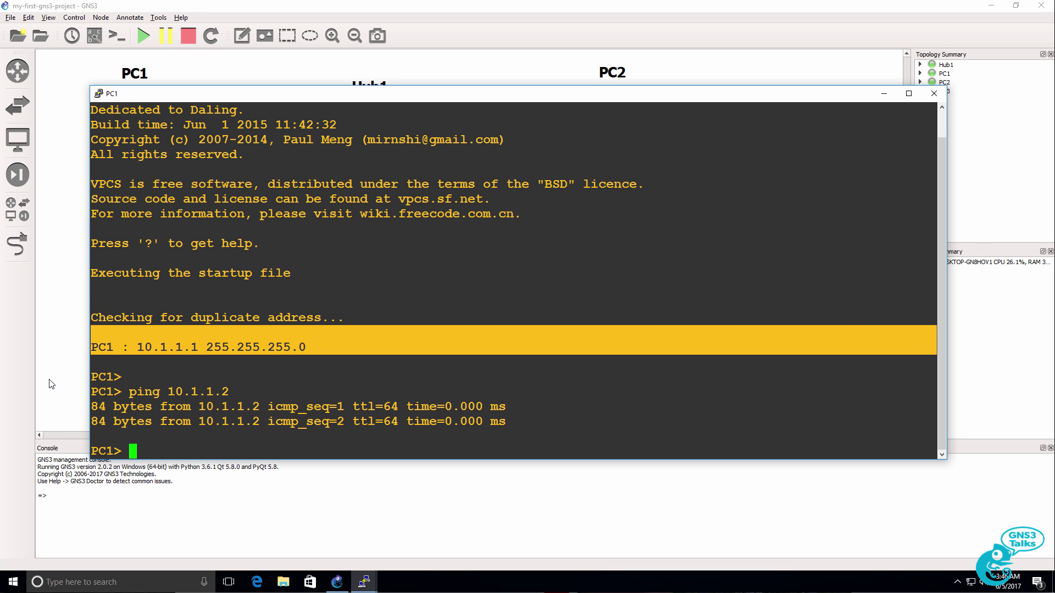
key(Up)
key(BackSpace)
text(3)
key(Return)
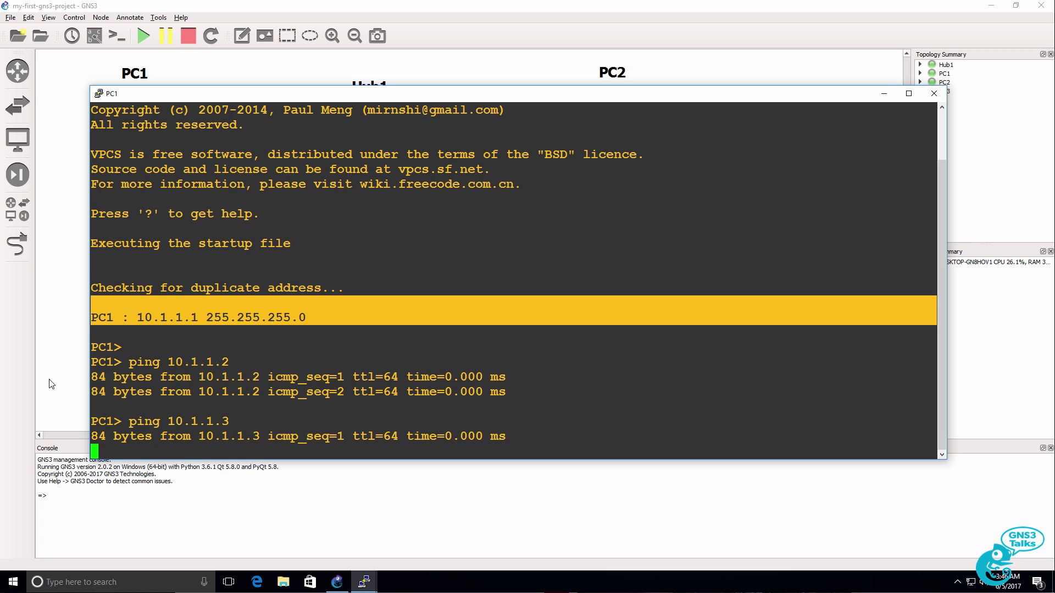
key(ctrl+c)
click(884, 94)
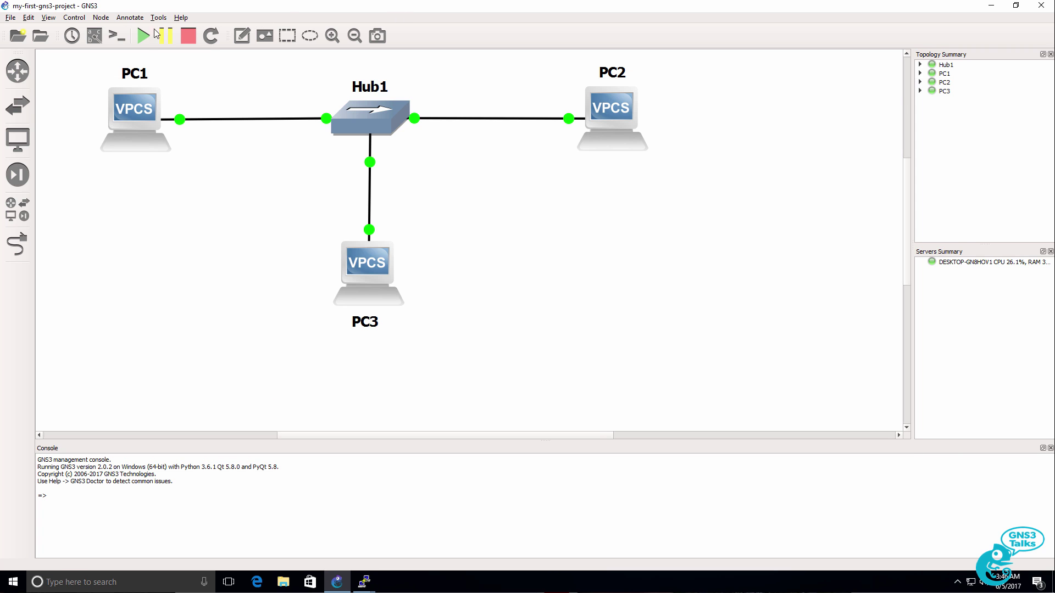
click(96, 35)
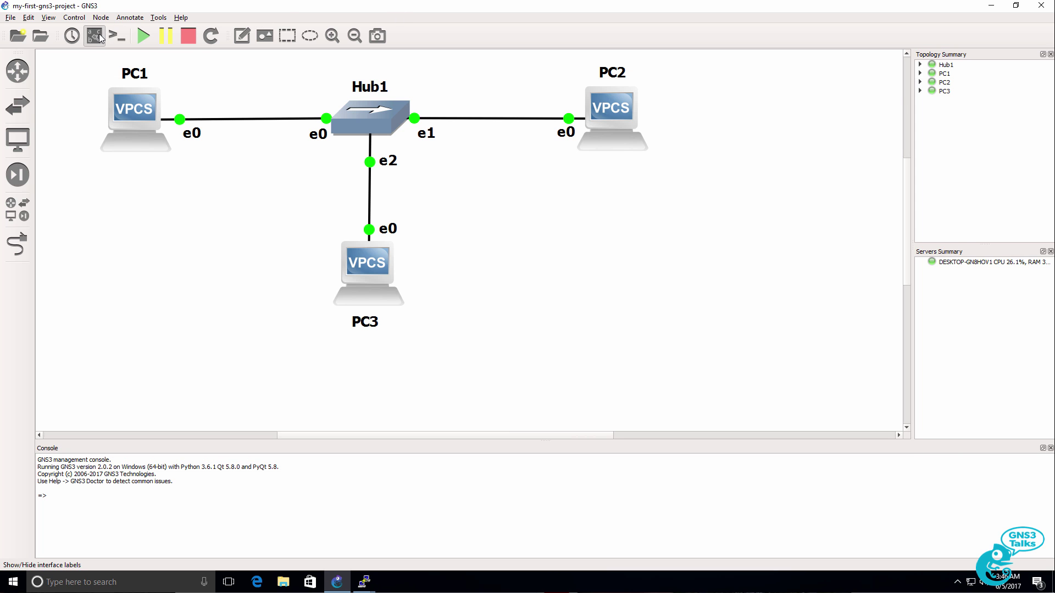